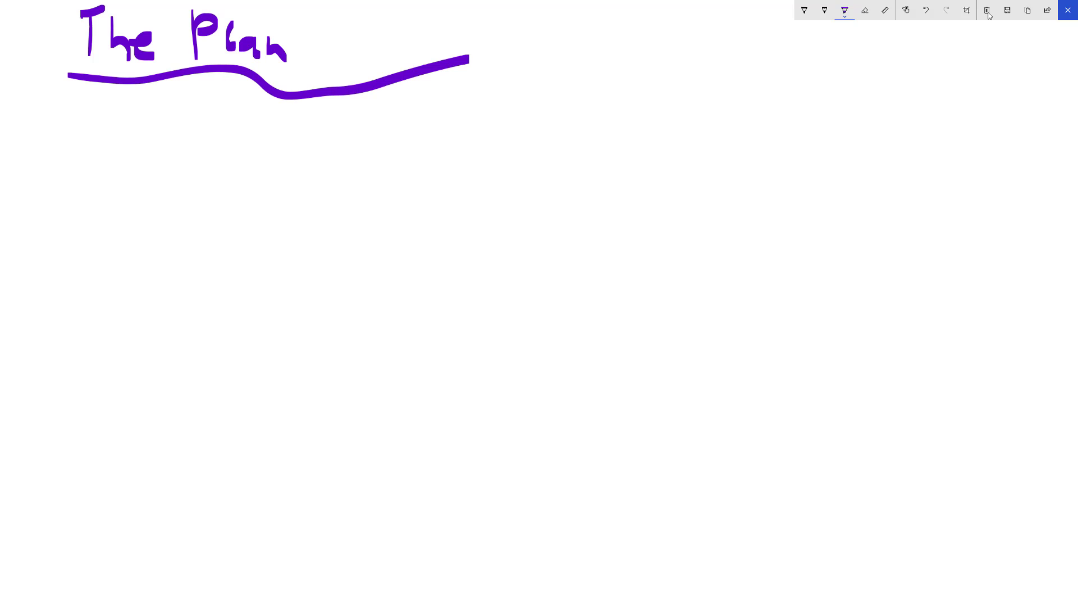
- Handwrite 'steps/unit = step/inch' in black ink at top right and circle 'step/inch'
{"action": "left_click", "coordinate": [805, 10]}
{"action": "mouse_move", "coordinate": [617, 52]}
{"action": "left_mouse_down"}
{"action": "mouse_move", "coordinate": [606, 67]}
{"action": "mouse_move", "coordinate": [632, 65]}
{"action": "left_mouse_up"}
{"action": "mouse_move", "coordinate": [620, 55]}
{"action": "left_mouse_down"}
{"action": "mouse_move", "coordinate": [640, 51]}
{"action": "mouse_move", "coordinate": [650, 63]}
{"action": "left_mouse_up"}
{"action": "mouse_move", "coordinate": [654, 54]}
{"action": "left_mouse_down"}
{"action": "mouse_move", "coordinate": [670, 79]}
{"action": "mouse_move", "coordinate": [713, 58]}
{"action": "left_mouse_up"}
{"action": "mouse_move", "coordinate": [721, 59]}
{"action": "left_mouse_down"}
{"action": "mouse_move", "coordinate": [792, 58]}
{"action": "mouse_move", "coordinate": [826, 69]}
{"action": "mouse_move", "coordinate": [838, 46]}
{"action": "mouse_move", "coordinate": [836, 76]}
{"action": "left_mouse_up"}
{"action": "mouse_move", "coordinate": [829, 57]}
{"action": "left_mouse_down"}
{"action": "mouse_move", "coordinate": [855, 70]}
{"action": "mouse_move", "coordinate": [868, 61]}
{"action": "mouse_move", "coordinate": [865, 78]}
{"action": "left_mouse_up"}
{"action": "mouse_move", "coordinate": [895, 63]}
{"action": "left_mouse_down"}
{"action": "mouse_move", "coordinate": [895, 74]}
{"action": "mouse_move", "coordinate": [931, 67]}
{"action": "mouse_move", "coordinate": [936, 79]}
{"action": "left_mouse_up"}
{"action": "mouse_move", "coordinate": [831, 34]}
{"action": "left_mouse_down"}
{"action": "mouse_move", "coordinate": [931, 90]}
{"action": "mouse_move", "coordinate": [786, 54]}
{"action": "left_mouse_up"}
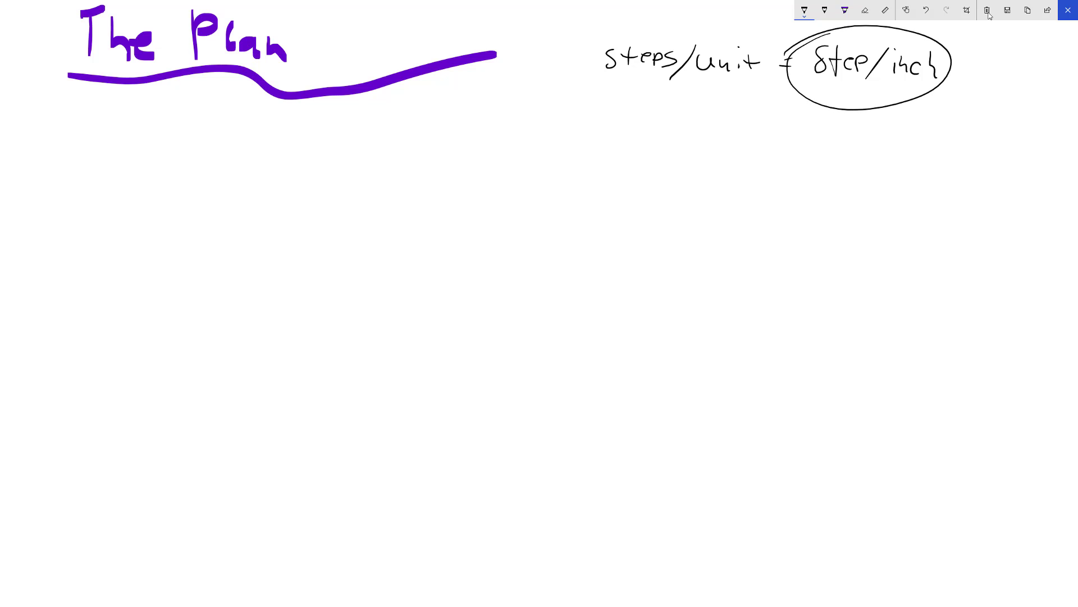
- Number item 1 and sketch the L-shaped part with 10" legs and a 1.376 ± .002 thickness note
{"action": "mouse_move", "coordinate": [48, 99]}
{"action": "left_mouse_down"}
{"action": "mouse_move", "coordinate": [47, 125]}
{"action": "mouse_move", "coordinate": [66, 107]}
{"action": "mouse_move", "coordinate": [54, 97]}
{"action": "mouse_move", "coordinate": [85, 142]}
{"action": "mouse_move", "coordinate": [83, 225]}
{"action": "mouse_move", "coordinate": [196, 233]}
{"action": "mouse_move", "coordinate": [229, 218]}
{"action": "mouse_move", "coordinate": [104, 208]}
{"action": "mouse_move", "coordinate": [102, 114]}
{"action": "mouse_move", "coordinate": [87, 102]}
{"action": "left_mouse_up"}
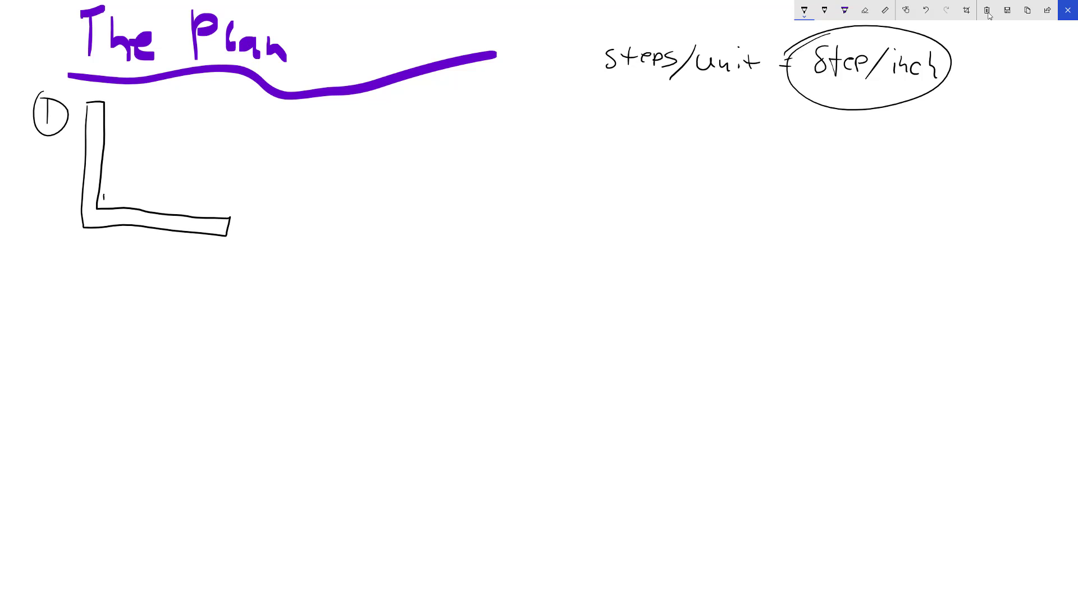
{"action": "left_click_drag", "start_coordinate": [236, 204], "coordinate": [236, 215]}
{"action": "left_click_drag", "start_coordinate": [147, 195], "coordinate": [145, 194]}
{"action": "left_click_drag", "start_coordinate": [74, 153], "coordinate": [73, 154]}
{"action": "mouse_move", "coordinate": [239, 218]}
{"action": "left_mouse_down"}
{"action": "mouse_move", "coordinate": [254, 218]}
{"action": "mouse_move", "coordinate": [245, 237]}
{"action": "left_mouse_up"}
{"action": "mouse_move", "coordinate": [241, 235]}
{"action": "left_mouse_down"}
{"action": "mouse_move", "coordinate": [269, 222]}
{"action": "mouse_move", "coordinate": [271, 232]}
{"action": "mouse_move", "coordinate": [283, 224]}
{"action": "mouse_move", "coordinate": [298, 235]}
{"action": "mouse_move", "coordinate": [336, 230]}
{"action": "mouse_move", "coordinate": [335, 247]}
{"action": "mouse_move", "coordinate": [357, 243]}
{"action": "left_mouse_up"}
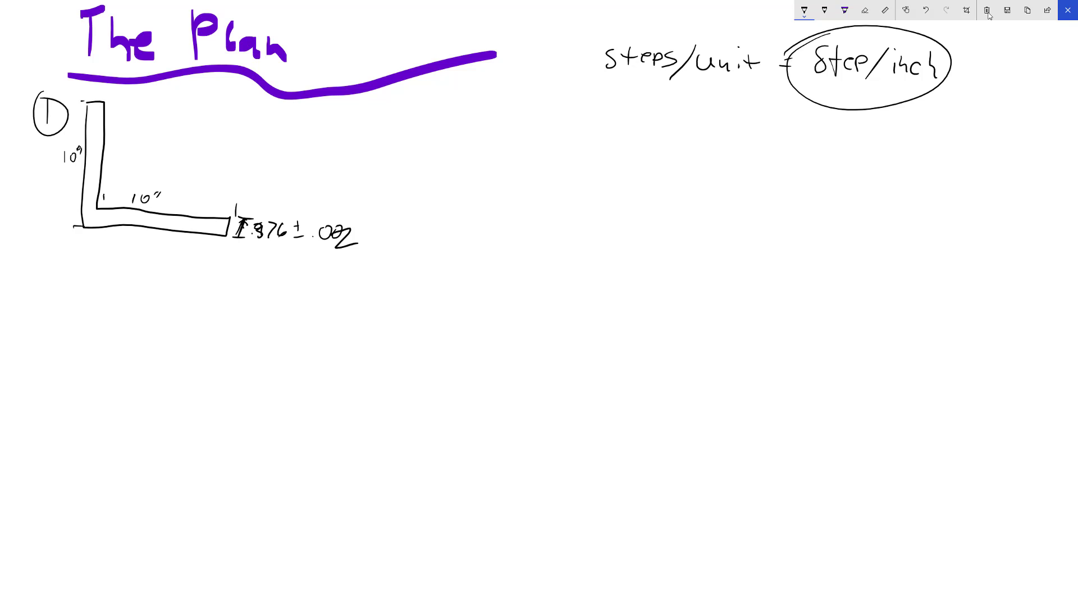
{"action": "mouse_move", "coordinate": [267, 220]}
{"action": "left_mouse_down"}
{"action": "mouse_move", "coordinate": [255, 223]}
{"action": "mouse_move", "coordinate": [258, 241]}
{"action": "left_mouse_up"}
- Draw a 3D gauge block and label its length 2"
{"action": "mouse_move", "coordinate": [271, 156]}
{"action": "left_mouse_down"}
{"action": "mouse_move", "coordinate": [272, 176]}
{"action": "mouse_move", "coordinate": [301, 155]}
{"action": "mouse_move", "coordinate": [370, 158]}
{"action": "mouse_move", "coordinate": [371, 168]}
{"action": "left_mouse_up"}
{"action": "mouse_move", "coordinate": [273, 175]}
{"action": "left_mouse_down"}
{"action": "mouse_move", "coordinate": [368, 175]}
{"action": "mouse_move", "coordinate": [400, 135]}
{"action": "left_mouse_up"}
{"action": "mouse_move", "coordinate": [361, 183]}
{"action": "left_mouse_down"}
{"action": "mouse_move", "coordinate": [404, 149]}
{"action": "mouse_move", "coordinate": [308, 128]}
{"action": "mouse_move", "coordinate": [275, 155]}
{"action": "mouse_move", "coordinate": [320, 141]}
{"action": "mouse_move", "coordinate": [381, 144]}
{"action": "mouse_move", "coordinate": [335, 150]}
{"action": "left_mouse_up"}
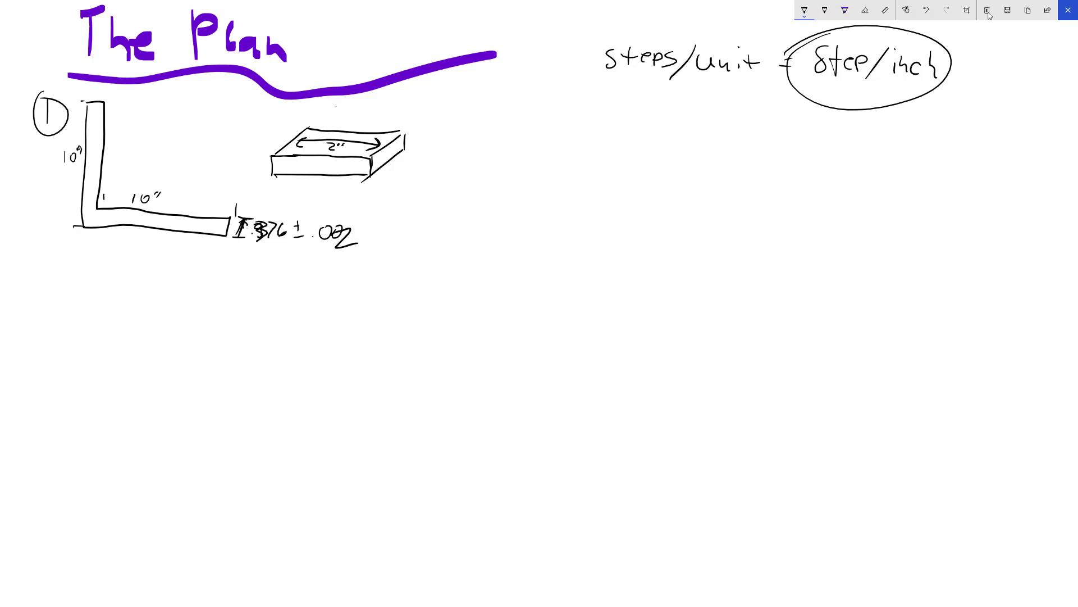
{"action": "left_click_drag", "start_coordinate": [338, 107], "coordinate": [404, 119]}
- Write the measured reading 2.000018 above the block, marked with dollar signs
{"action": "mouse_move", "coordinate": [366, 96]}
{"action": "left_mouse_down"}
{"action": "mouse_move", "coordinate": [360, 106]}
{"action": "mouse_move", "coordinate": [416, 99]}
{"action": "left_mouse_up"}
{"action": "left_click", "coordinate": [401, 99]}
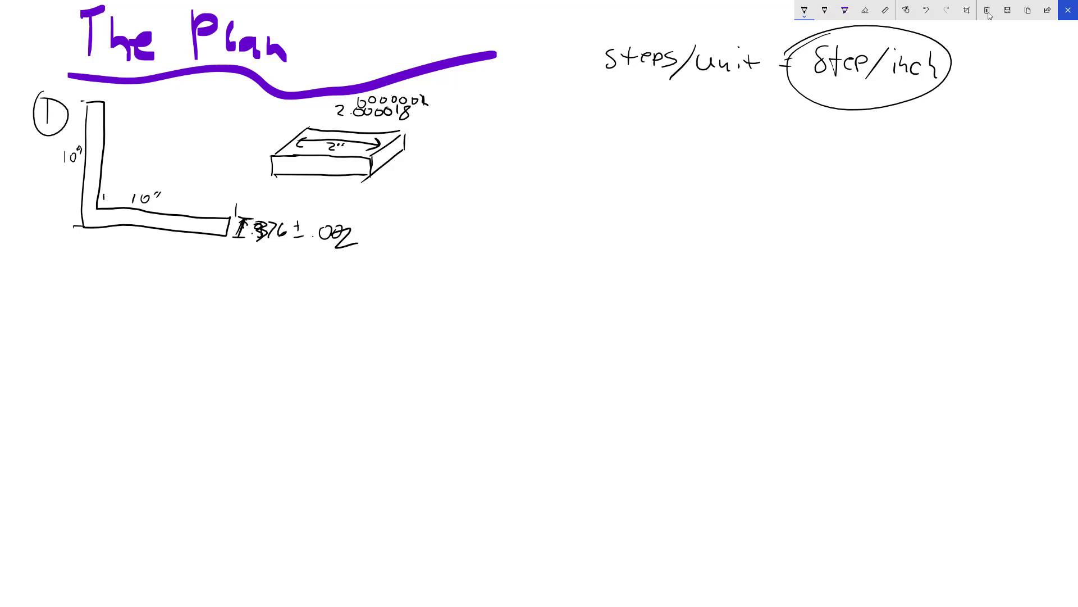
{"action": "left_click_drag", "start_coordinate": [443, 89], "coordinate": [432, 111]}
{"action": "mouse_move", "coordinate": [443, 84]}
{"action": "left_mouse_down"}
{"action": "mouse_move", "coordinate": [438, 107]}
{"action": "mouse_move", "coordinate": [459, 115]}
{"action": "left_mouse_up"}
- Write the value .00015 below the step/inch note in black pen
{"action": "key", "text": "e"}
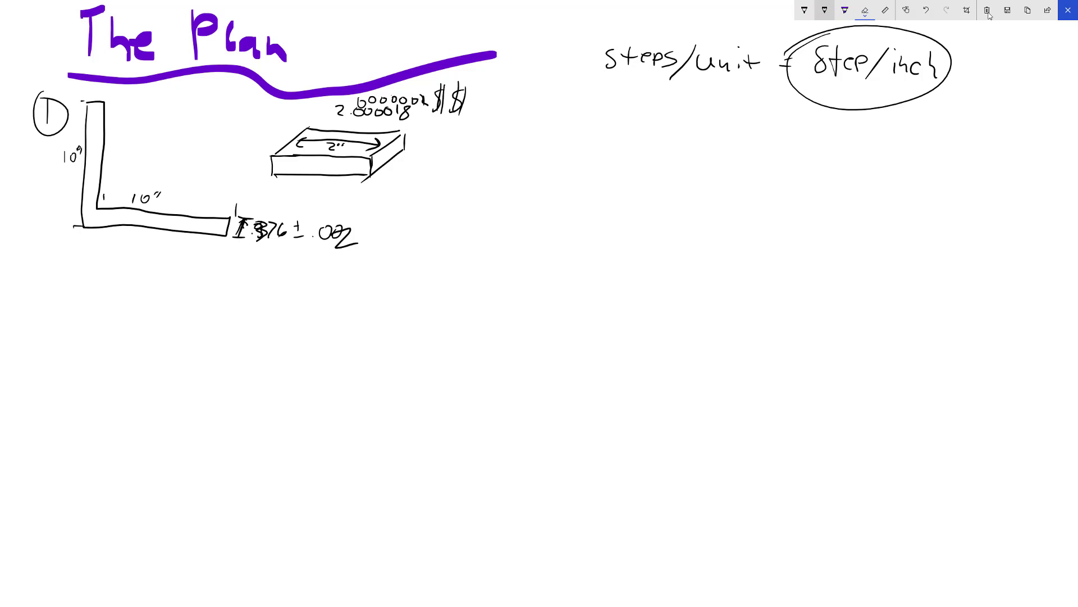
{"action": "key", "text": "p"}
{"action": "left_click_drag", "start_coordinate": [552, 123], "coordinate": [594, 137]}
{"action": "left_click_drag", "start_coordinate": [594, 119], "coordinate": [615, 114]}
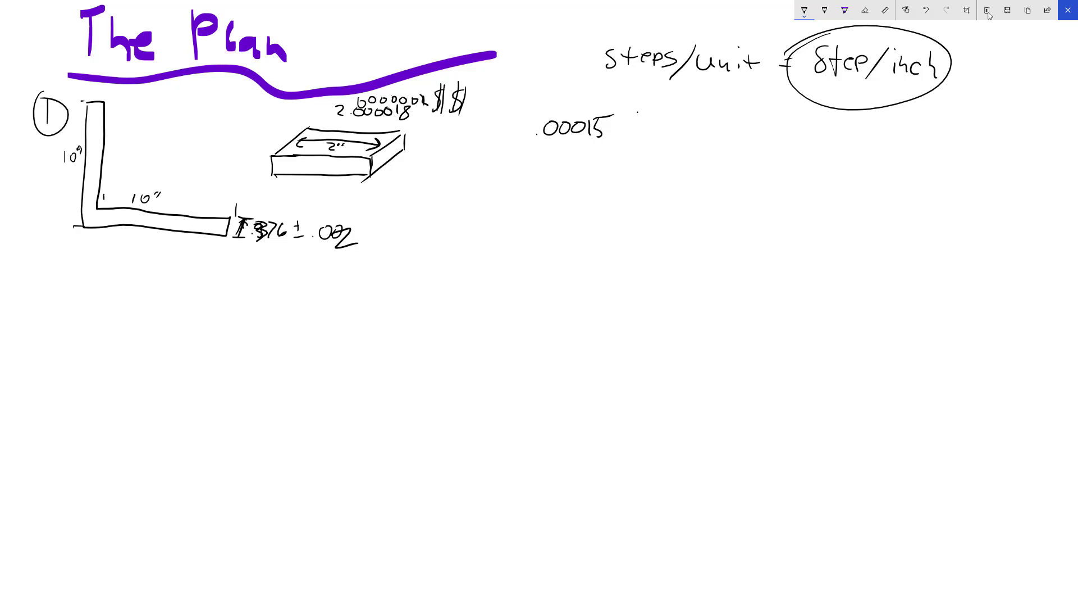
- Write the calculation .9811" / 6400 steps = .00015" beside it
{"action": "mouse_move", "coordinate": [651, 98]}
{"action": "left_mouse_down"}
{"action": "mouse_move", "coordinate": [648, 115]}
{"action": "mouse_move", "coordinate": [662, 97]}
{"action": "mouse_move", "coordinate": [689, 119]}
{"action": "mouse_move", "coordinate": [643, 135]}
{"action": "left_mouse_up"}
{"action": "mouse_move", "coordinate": [658, 127]}
{"action": "left_mouse_down"}
{"action": "mouse_move", "coordinate": [663, 142]}
{"action": "mouse_move", "coordinate": [711, 141]}
{"action": "left_mouse_up"}
{"action": "left_click_drag", "start_coordinate": [706, 133], "coordinate": [715, 131]}
{"action": "left_click_drag", "start_coordinate": [716, 135], "coordinate": [725, 143]}
{"action": "left_click_drag", "start_coordinate": [725, 133], "coordinate": [725, 146]}
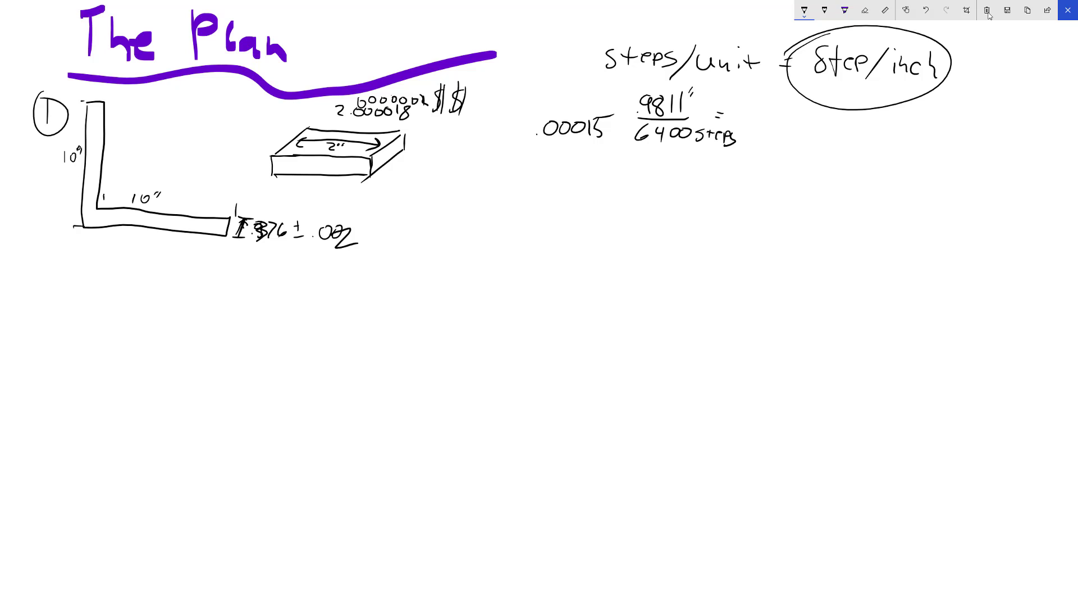
{"action": "left_click_drag", "start_coordinate": [758, 108], "coordinate": [756, 109]}
{"action": "mouse_move", "coordinate": [772, 109]}
{"action": "left_mouse_down"}
{"action": "mouse_move", "coordinate": [765, 114]}
{"action": "mouse_move", "coordinate": [783, 110]}
{"action": "mouse_move", "coordinate": [799, 123]}
{"action": "left_mouse_up"}
{"action": "left_click_drag", "start_coordinate": [801, 106], "coordinate": [811, 104]}
- Number item 2 and draw the long bar with blocks on top, labelling the middle block 3
{"action": "mouse_move", "coordinate": [555, 172]}
{"action": "left_mouse_down"}
{"action": "mouse_move", "coordinate": [555, 180]}
{"action": "mouse_move", "coordinate": [564, 163]}
{"action": "left_mouse_up"}
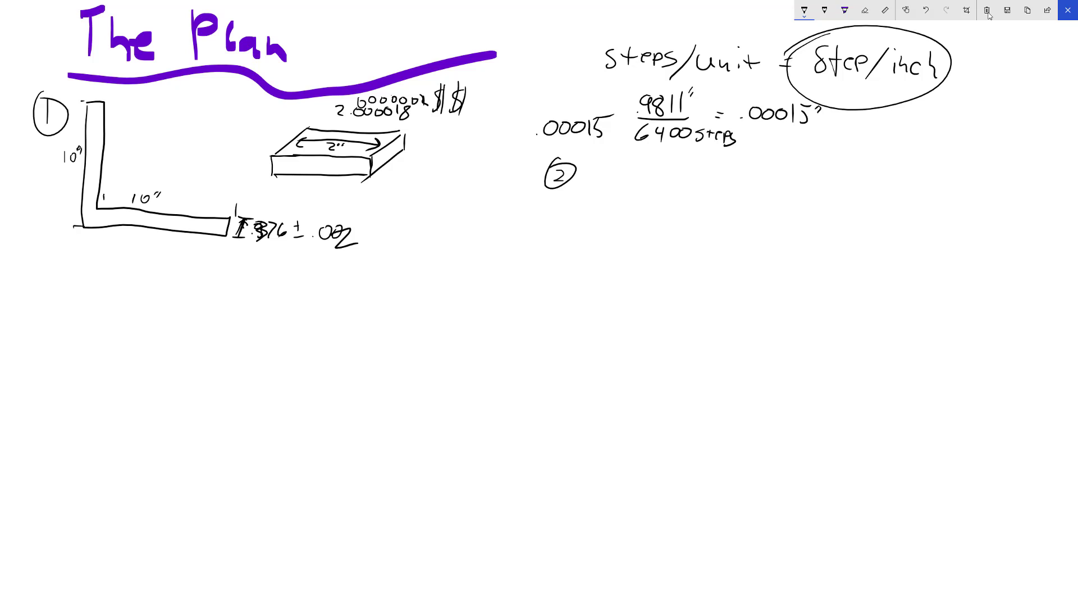
{"action": "mouse_move", "coordinate": [609, 192]}
{"action": "left_mouse_down"}
{"action": "mouse_move", "coordinate": [608, 207]}
{"action": "mouse_move", "coordinate": [585, 209]}
{"action": "mouse_move", "coordinate": [946, 230]}
{"action": "left_mouse_up"}
{"action": "mouse_move", "coordinate": [608, 193]}
{"action": "left_mouse_down"}
{"action": "mouse_move", "coordinate": [901, 198]}
{"action": "mouse_move", "coordinate": [898, 221]}
{"action": "left_mouse_up"}
{"action": "mouse_move", "coordinate": [642, 196]}
{"action": "left_mouse_down"}
{"action": "mouse_move", "coordinate": [645, 171]}
{"action": "mouse_move", "coordinate": [712, 169]}
{"action": "mouse_move", "coordinate": [716, 192]}
{"action": "mouse_move", "coordinate": [765, 166]}
{"action": "mouse_move", "coordinate": [767, 190]}
{"action": "mouse_move", "coordinate": [795, 166]}
{"action": "mouse_move", "coordinate": [797, 191]}
{"action": "left_mouse_up"}
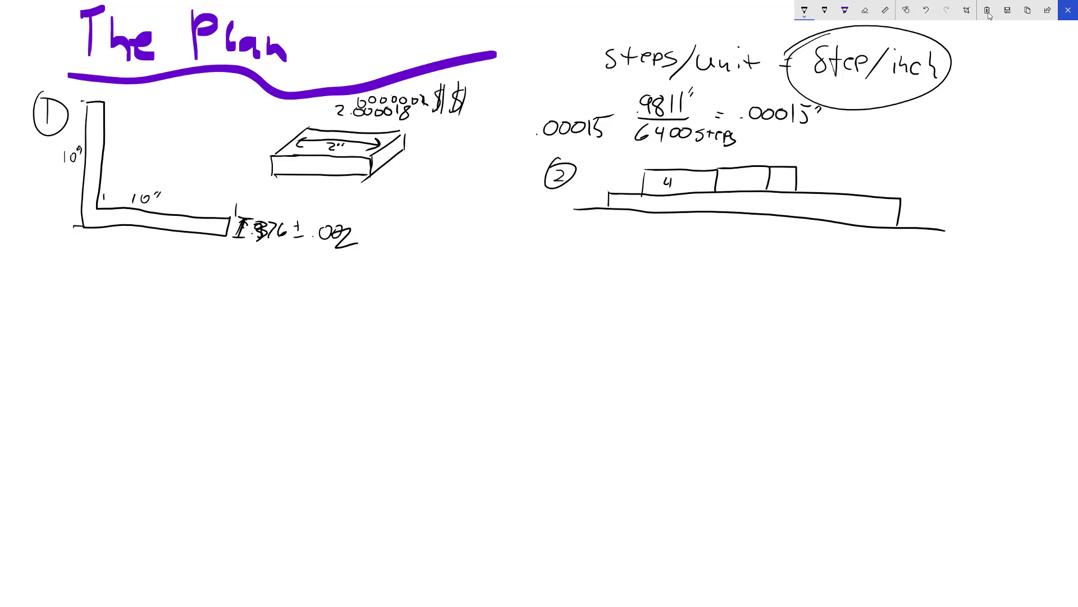
{"action": "mouse_move", "coordinate": [729, 173]}
{"action": "left_mouse_down"}
{"action": "mouse_move", "coordinate": [728, 184]}
{"action": "mouse_move", "coordinate": [783, 183]}
{"action": "left_mouse_up"}
- Highlight the block dividers and top edges in yellow
{"action": "left_click", "coordinate": [845, 11]}
{"action": "left_click", "coordinate": [845, 11]}
{"action": "left_click", "coordinate": [790, 51]}
{"action": "left_click_drag", "start_coordinate": [718, 169], "coordinate": [715, 197]}
{"action": "left_click_drag", "start_coordinate": [772, 163], "coordinate": [766, 189]}
{"action": "left_click_drag", "start_coordinate": [644, 169], "coordinate": [801, 165]}
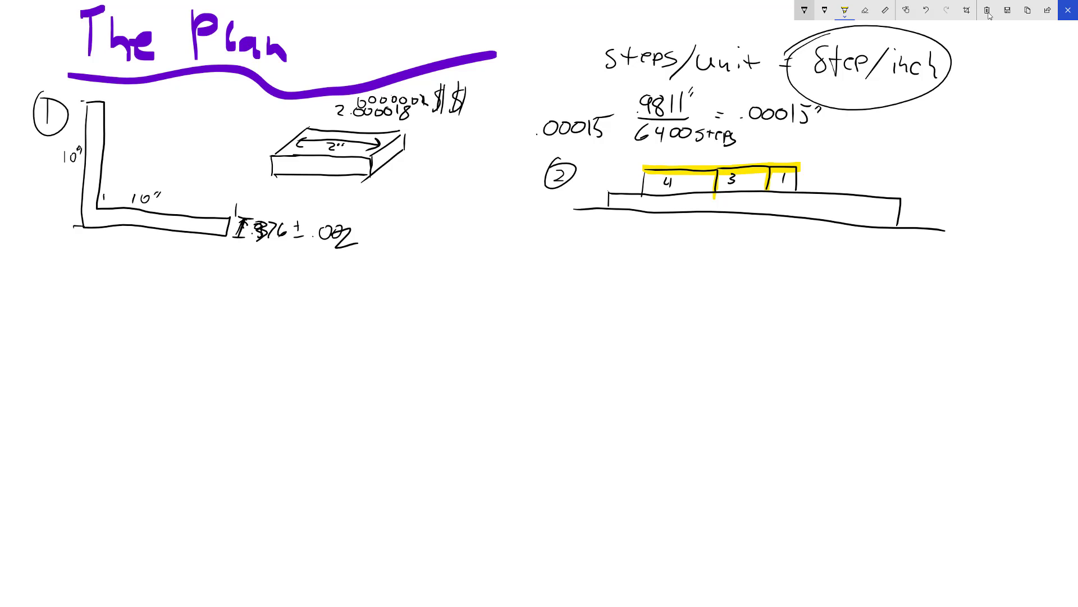
- In black pen, mark the left edges of blocks 4, 3 and 1 with diagonals
{"action": "key", "text": "ctrl+p"}
{"action": "left_click_drag", "start_coordinate": [645, 170], "coordinate": [656, 200]}
{"action": "left_click_drag", "start_coordinate": [718, 171], "coordinate": [729, 200]}
{"action": "mouse_move", "coordinate": [769, 169]}
{"action": "left_mouse_down"}
{"action": "mouse_move", "coordinate": [801, 165]}
{"action": "mouse_move", "coordinate": [810, 196]}
{"action": "left_mouse_up"}
{"action": "left_click_drag", "start_coordinate": [640, 180], "coordinate": [648, 177]}
{"action": "left_click_drag", "start_coordinate": [804, 178], "coordinate": [810, 177]}
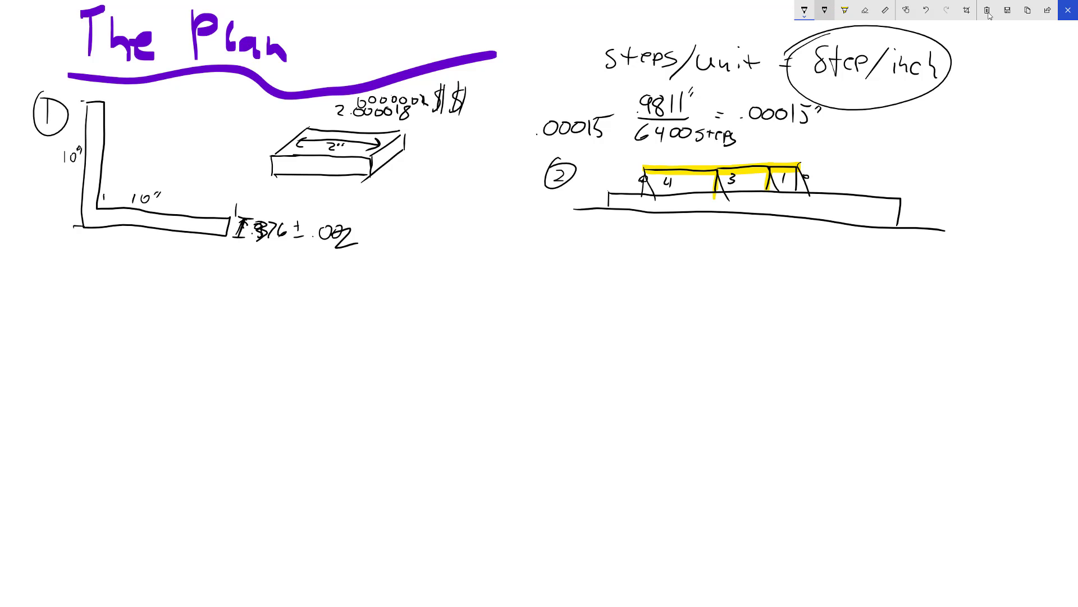
- Number item 3 and draw the probe body
{"action": "left_click", "coordinate": [804, 10]}
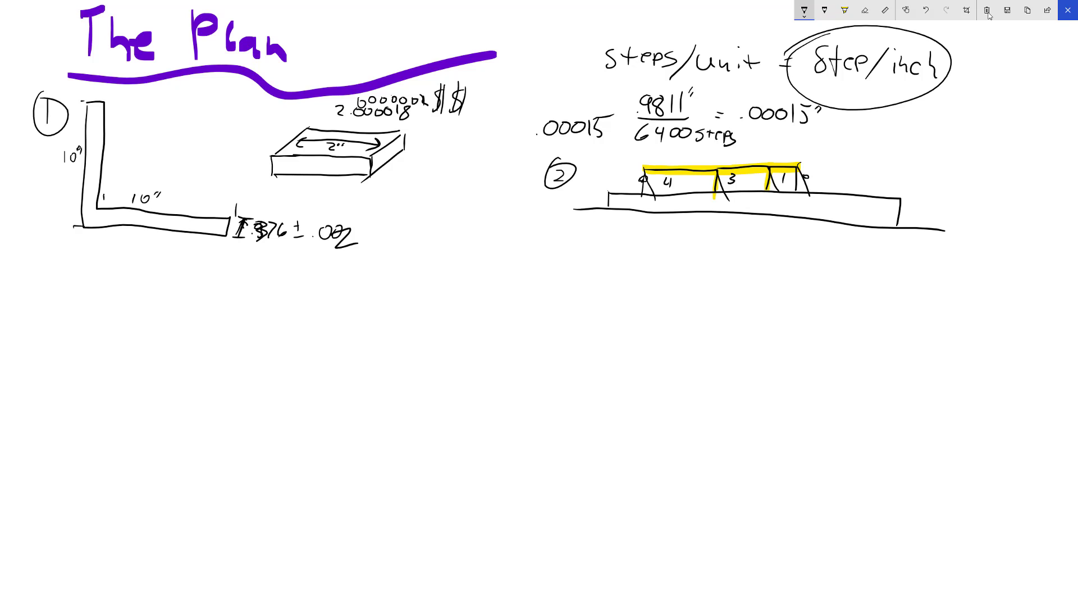
{"action": "mouse_move", "coordinate": [41, 273]}
{"action": "left_mouse_down"}
{"action": "mouse_move", "coordinate": [50, 277]}
{"action": "mouse_move", "coordinate": [40, 292]}
{"action": "mouse_move", "coordinate": [38, 262]}
{"action": "mouse_move", "coordinate": [88, 297]}
{"action": "mouse_move", "coordinate": [109, 286]}
{"action": "mouse_move", "coordinate": [94, 273]}
{"action": "mouse_move", "coordinate": [98, 283]}
{"action": "mouse_move", "coordinate": [123, 270]}
{"action": "left_mouse_up"}
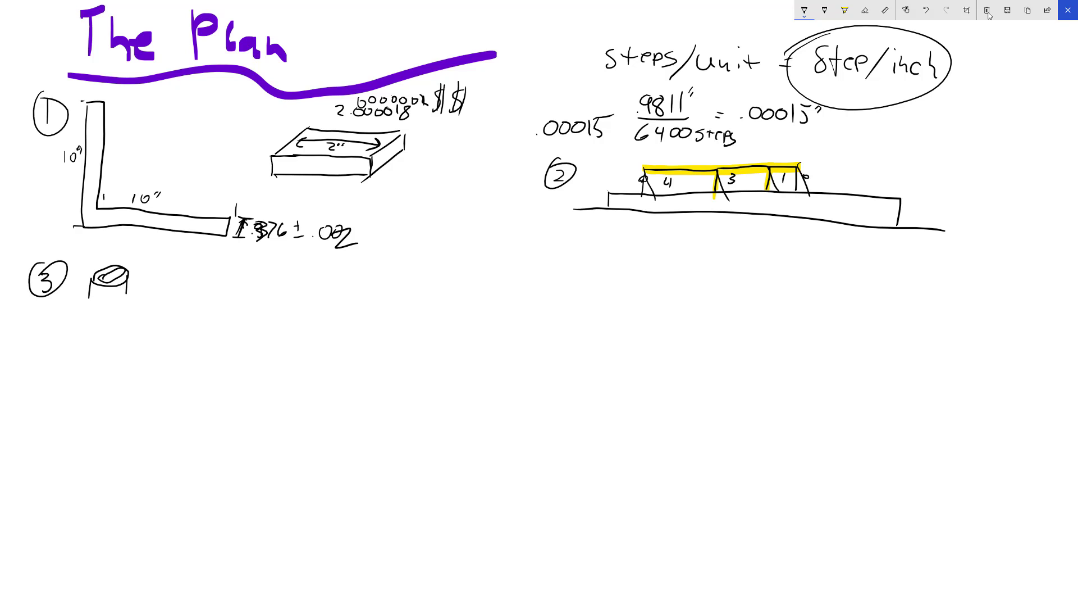
{"action": "mouse_move", "coordinate": [89, 291]}
{"action": "left_mouse_down"}
{"action": "mouse_move", "coordinate": [127, 289]}
{"action": "mouse_move", "coordinate": [103, 302]}
{"action": "mouse_move", "coordinate": [115, 302]}
{"action": "mouse_move", "coordinate": [110, 313]}
{"action": "mouse_move", "coordinate": [133, 287]}
{"action": "mouse_move", "coordinate": [164, 296]}
{"action": "left_mouse_up"}
- Draw the part on the table with its top plate, hole, and the probe cable
{"action": "mouse_move", "coordinate": [185, 272]}
{"action": "left_mouse_down"}
{"action": "mouse_move", "coordinate": [185, 315]}
{"action": "mouse_move", "coordinate": [320, 296]}
{"action": "mouse_move", "coordinate": [433, 299]}
{"action": "mouse_move", "coordinate": [431, 326]}
{"action": "left_mouse_up"}
{"action": "mouse_move", "coordinate": [193, 318]}
{"action": "left_mouse_down"}
{"action": "mouse_move", "coordinate": [382, 325]}
{"action": "mouse_move", "coordinate": [499, 349]}
{"action": "left_mouse_up"}
{"action": "mouse_move", "coordinate": [248, 267]}
{"action": "left_mouse_down"}
{"action": "mouse_move", "coordinate": [248, 289]}
{"action": "mouse_move", "coordinate": [298, 259]}
{"action": "mouse_move", "coordinate": [382, 259]}
{"action": "mouse_move", "coordinate": [380, 307]}
{"action": "left_mouse_up"}
{"action": "mouse_move", "coordinate": [327, 256]}
{"action": "left_mouse_down"}
{"action": "mouse_move", "coordinate": [326, 290]}
{"action": "mouse_move", "coordinate": [354, 290]}
{"action": "left_mouse_up"}
{"action": "mouse_move", "coordinate": [291, 269]}
{"action": "left_mouse_down"}
{"action": "mouse_move", "coordinate": [283, 281]}
{"action": "mouse_move", "coordinate": [299, 269]}
{"action": "mouse_move", "coordinate": [295, 276]}
{"action": "left_mouse_up"}
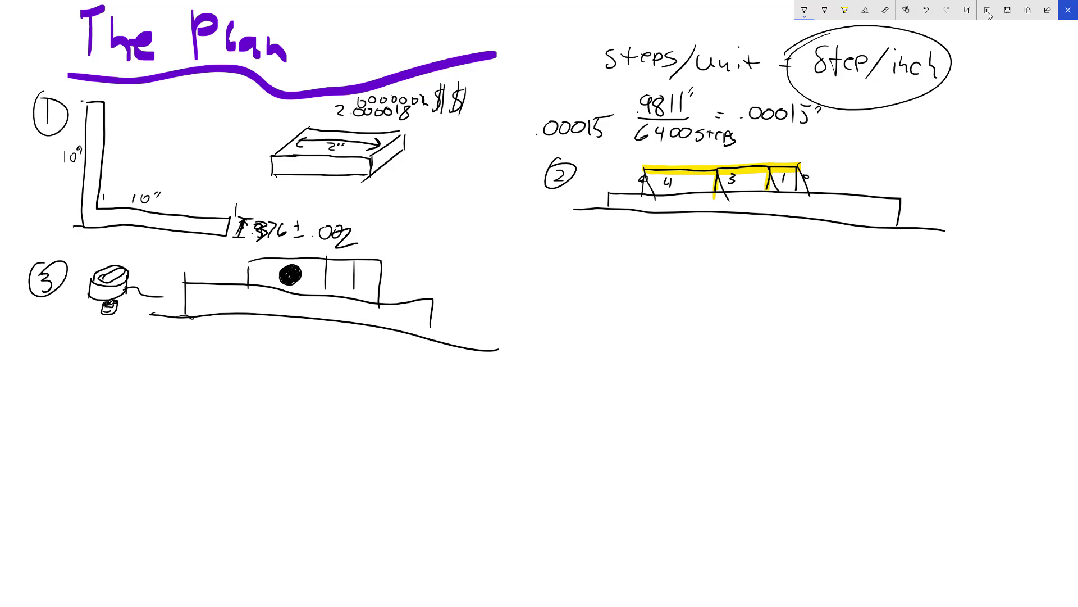
{"action": "left_click_drag", "start_coordinate": [298, 277], "coordinate": [356, 332]}
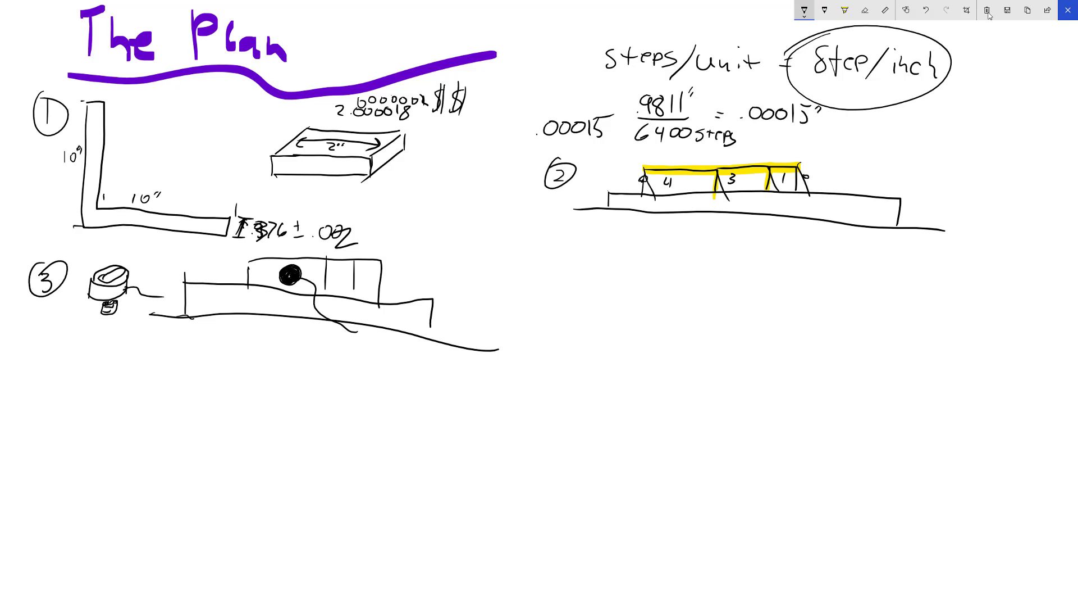
{"action": "left_click", "coordinate": [805, 10]}
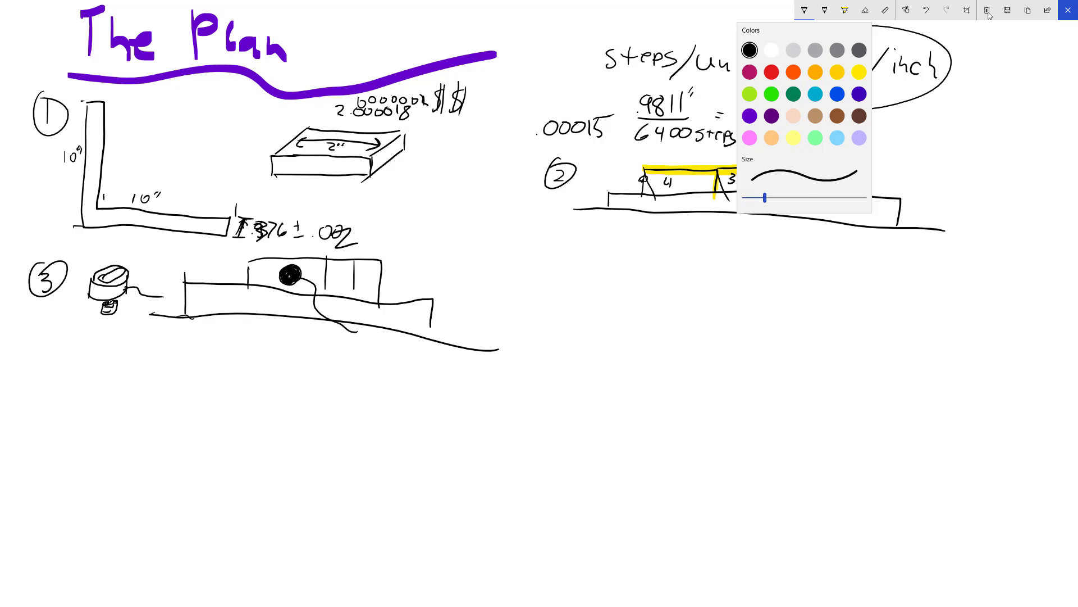
{"action": "key", "text": "Escape"}
{"action": "mouse_move", "coordinate": [591, 334]}
{"action": "left_mouse_down"}
{"action": "mouse_move", "coordinate": [771, 335]}
{"action": "mouse_move", "coordinate": [980, 355]}
{"action": "left_mouse_up"}
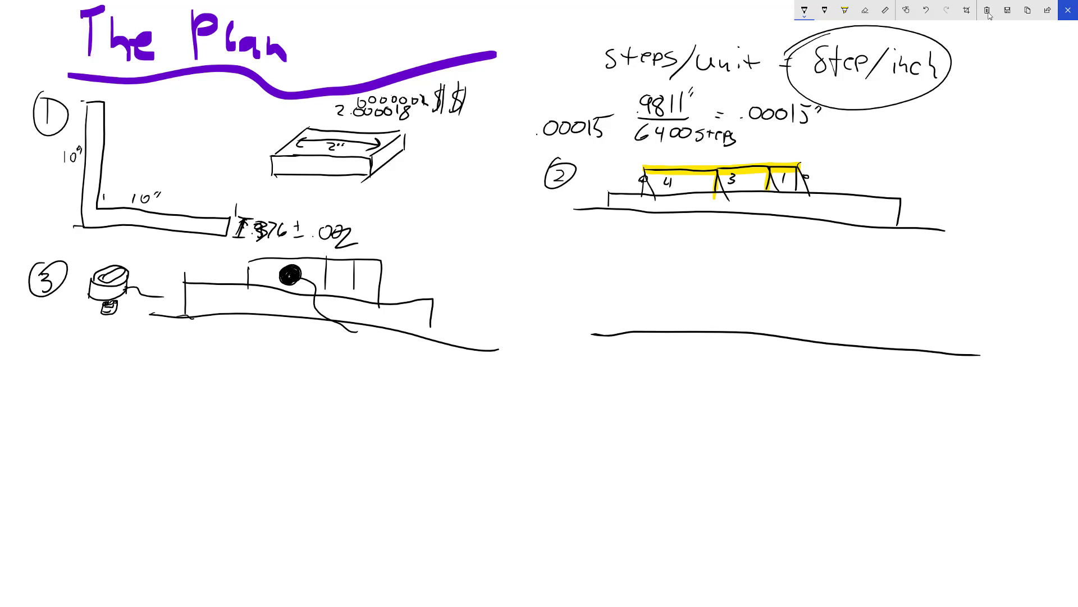
{"action": "mouse_move", "coordinate": [627, 221]}
{"action": "left_mouse_down"}
{"action": "mouse_move", "coordinate": [617, 245]}
{"action": "mouse_move", "coordinate": [632, 259]}
{"action": "mouse_move", "coordinate": [641, 240]}
{"action": "mouse_move", "coordinate": [615, 238]}
{"action": "mouse_move", "coordinate": [616, 255]}
{"action": "mouse_move", "coordinate": [648, 259]}
{"action": "left_mouse_up"}
{"action": "mouse_move", "coordinate": [631, 261]}
{"action": "left_mouse_down"}
{"action": "mouse_move", "coordinate": [627, 274]}
{"action": "mouse_move", "coordinate": [638, 275]}
{"action": "left_mouse_up"}
{"action": "left_click_drag", "start_coordinate": [679, 263], "coordinate": [713, 274]}
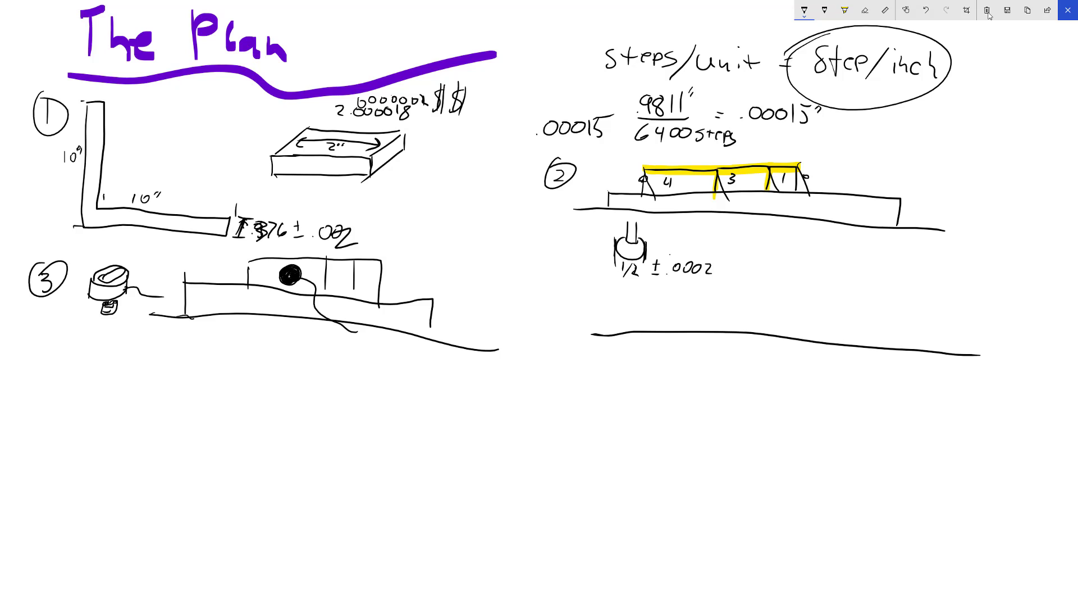
{"action": "left_click", "coordinate": [677, 253]}
{"action": "left_click_drag", "start_coordinate": [683, 248], "coordinate": [720, 258]}
{"action": "mouse_move", "coordinate": [678, 225]}
{"action": "left_mouse_down"}
{"action": "mouse_move", "coordinate": [677, 236]}
{"action": "mouse_move", "coordinate": [727, 229]}
{"action": "left_mouse_up"}
{"action": "mouse_move", "coordinate": [740, 228]}
{"action": "left_mouse_down"}
{"action": "mouse_move", "coordinate": [738, 238]}
{"action": "mouse_move", "coordinate": [780, 234]}
{"action": "mouse_move", "coordinate": [779, 242]}
{"action": "left_mouse_up"}
{"action": "left_click_drag", "start_coordinate": [792, 229], "coordinate": [790, 242]}
{"action": "mouse_move", "coordinate": [803, 232]}
{"action": "left_mouse_down"}
{"action": "mouse_move", "coordinate": [800, 244]}
{"action": "mouse_move", "coordinate": [816, 245]}
{"action": "left_mouse_up"}
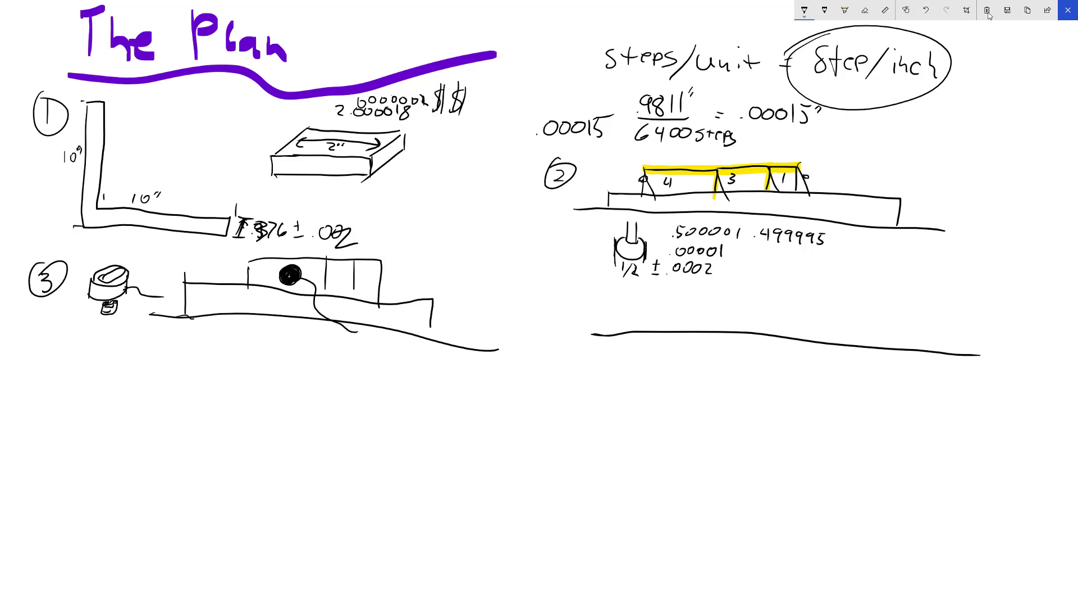
- Write the tolerance ± .0005 to the right of the .499995 reading in item 2
{"action": "left_click_drag", "start_coordinate": [864, 242], "coordinate": [861, 260]}
{"action": "mouse_move", "coordinate": [850, 245]}
{"action": "left_mouse_down"}
{"action": "mouse_move", "coordinate": [891, 249]}
{"action": "mouse_move", "coordinate": [880, 259]}
{"action": "mouse_move", "coordinate": [922, 251]}
{"action": "left_mouse_up"}
{"action": "left_click", "coordinate": [904, 259]}
{"action": "mouse_move", "coordinate": [938, 251]}
{"action": "left_mouse_down"}
{"action": "mouse_move", "coordinate": [966, 259]}
{"action": "mouse_move", "coordinate": [956, 264]}
{"action": "left_mouse_up"}
{"action": "left_click_drag", "start_coordinate": [960, 244], "coordinate": [973, 243]}
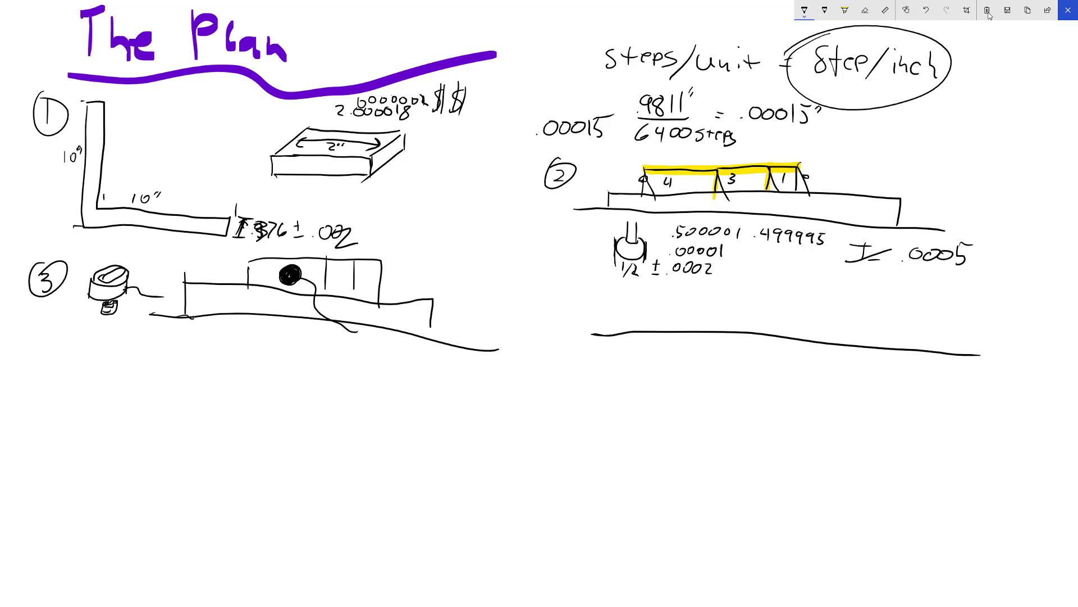
- Number item 4 and draw the table line, the part, and the divided blocks on top
{"action": "mouse_move", "coordinate": [32, 414]}
{"action": "left_mouse_down"}
{"action": "mouse_move", "coordinate": [37, 431]}
{"action": "mouse_move", "coordinate": [35, 405]}
{"action": "left_mouse_up"}
{"action": "mouse_move", "coordinate": [60, 512]}
{"action": "left_mouse_down"}
{"action": "mouse_move", "coordinate": [453, 525]}
{"action": "mouse_move", "coordinate": [497, 539]}
{"action": "left_mouse_up"}
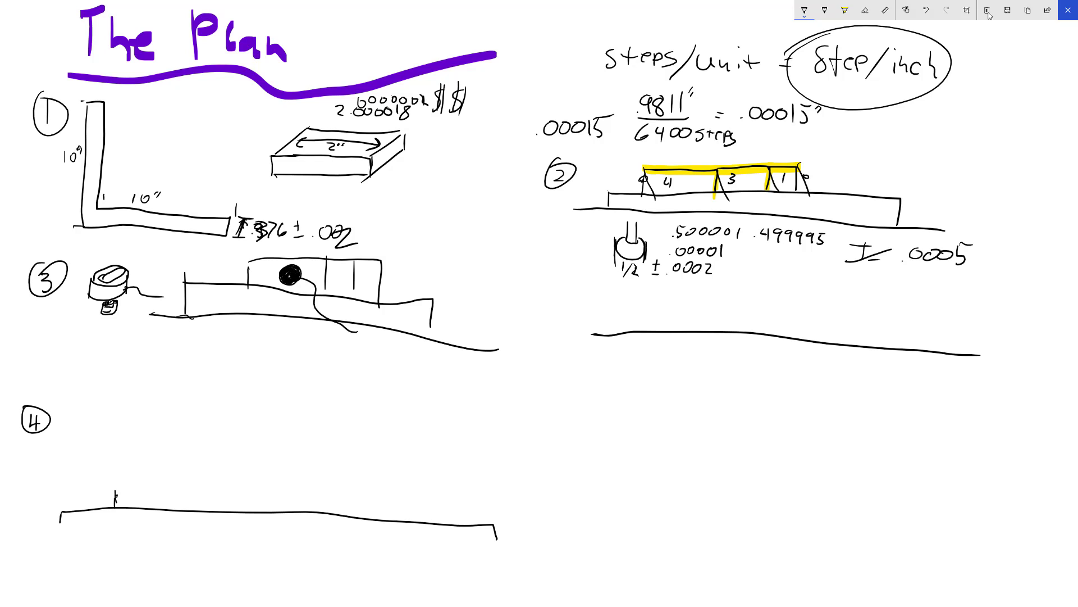
{"action": "mouse_move", "coordinate": [116, 490]}
{"action": "left_mouse_down"}
{"action": "mouse_move", "coordinate": [342, 496]}
{"action": "mouse_move", "coordinate": [350, 515]}
{"action": "left_mouse_up"}
{"action": "mouse_move", "coordinate": [151, 472]}
{"action": "left_mouse_down"}
{"action": "mouse_move", "coordinate": [221, 464]}
{"action": "mouse_move", "coordinate": [226, 490]}
{"action": "mouse_move", "coordinate": [238, 463]}
{"action": "mouse_move", "coordinate": [263, 463]}
{"action": "mouse_move", "coordinate": [268, 489]}
{"action": "mouse_move", "coordinate": [303, 462]}
{"action": "mouse_move", "coordinate": [304, 490]}
{"action": "left_mouse_up"}
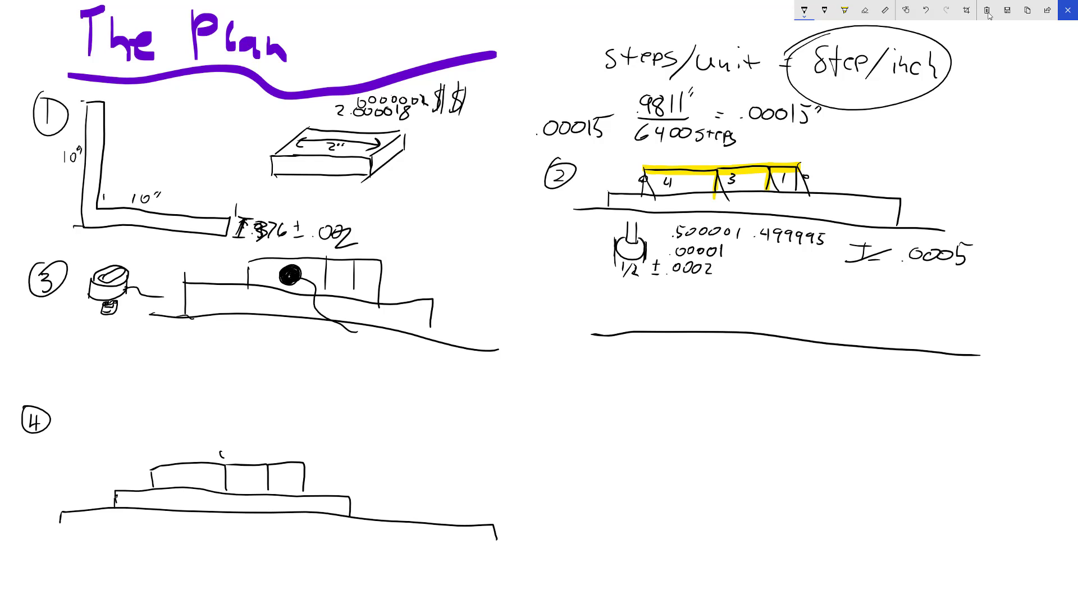
- Switch the pen to red and draw the frame bridging the blocks in item 4
{"action": "left_click_drag", "start_coordinate": [225, 457], "coordinate": [230, 450]}
{"action": "left_click", "coordinate": [805, 10]}
{"action": "left_click", "coordinate": [750, 72]}
{"action": "mouse_move", "coordinate": [219, 440]}
{"action": "left_mouse_down"}
{"action": "mouse_move", "coordinate": [140, 441]}
{"action": "mouse_move", "coordinate": [140, 469]}
{"action": "left_mouse_up"}
{"action": "left_click", "coordinate": [805, 10]}
{"action": "left_click", "coordinate": [771, 72]}
{"action": "mouse_move", "coordinate": [138, 471]}
{"action": "left_mouse_down"}
{"action": "mouse_move", "coordinate": [131, 450]}
{"action": "mouse_move", "coordinate": [149, 443]}
{"action": "mouse_move", "coordinate": [325, 440]}
{"action": "mouse_move", "coordinate": [325, 474]}
{"action": "mouse_move", "coordinate": [314, 473]}
{"action": "left_mouse_up"}
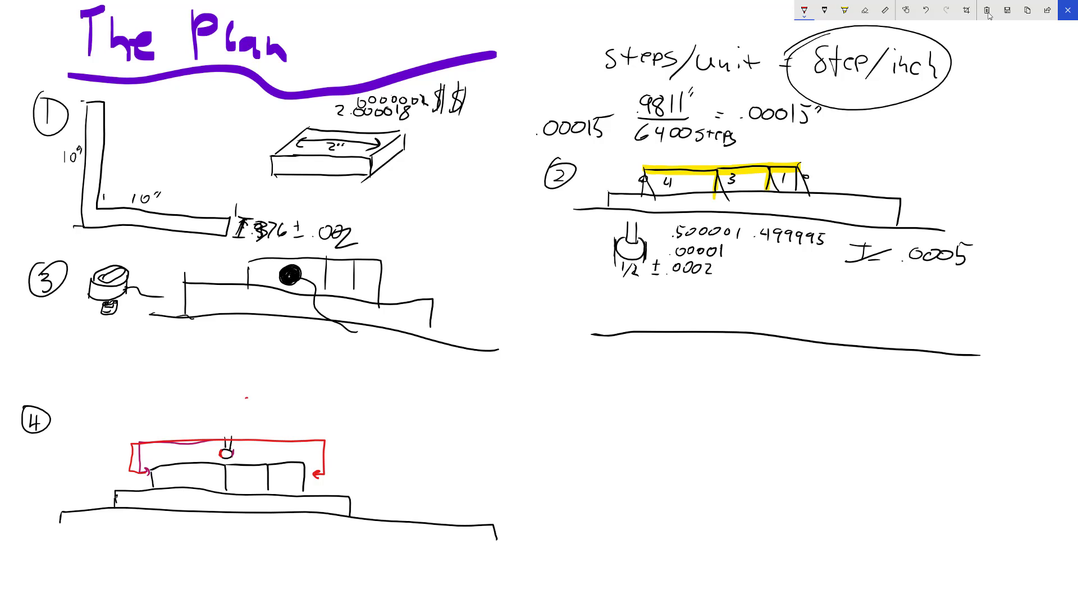
- Write 8.5 in red above diagram 4
{"action": "left_click_drag", "start_coordinate": [245, 400], "coordinate": [255, 399]}
{"action": "left_click", "coordinate": [804, 10]}
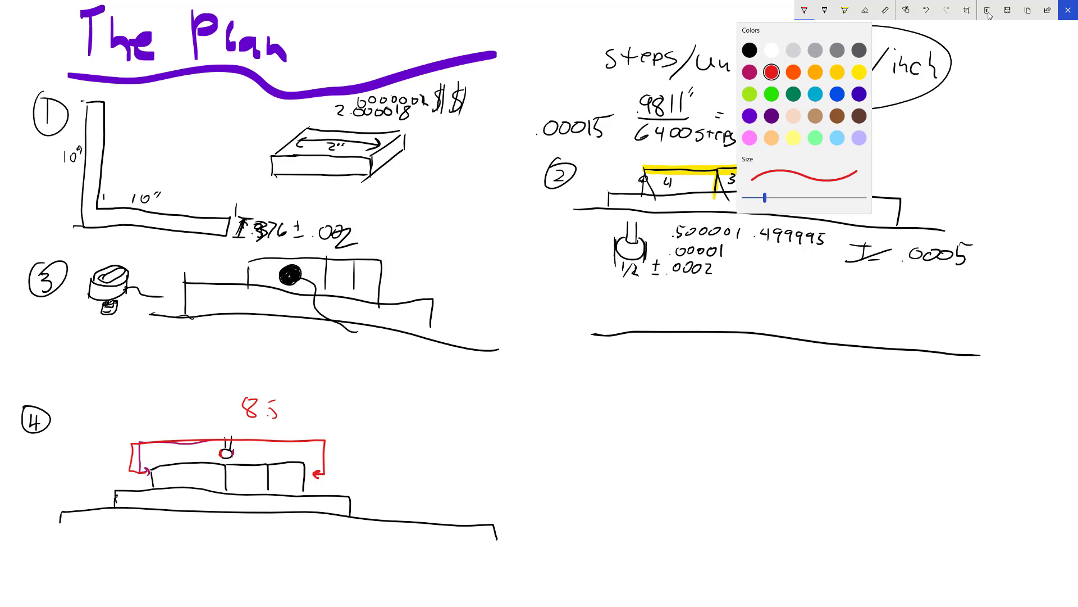
{"action": "key", "text": "Escape"}
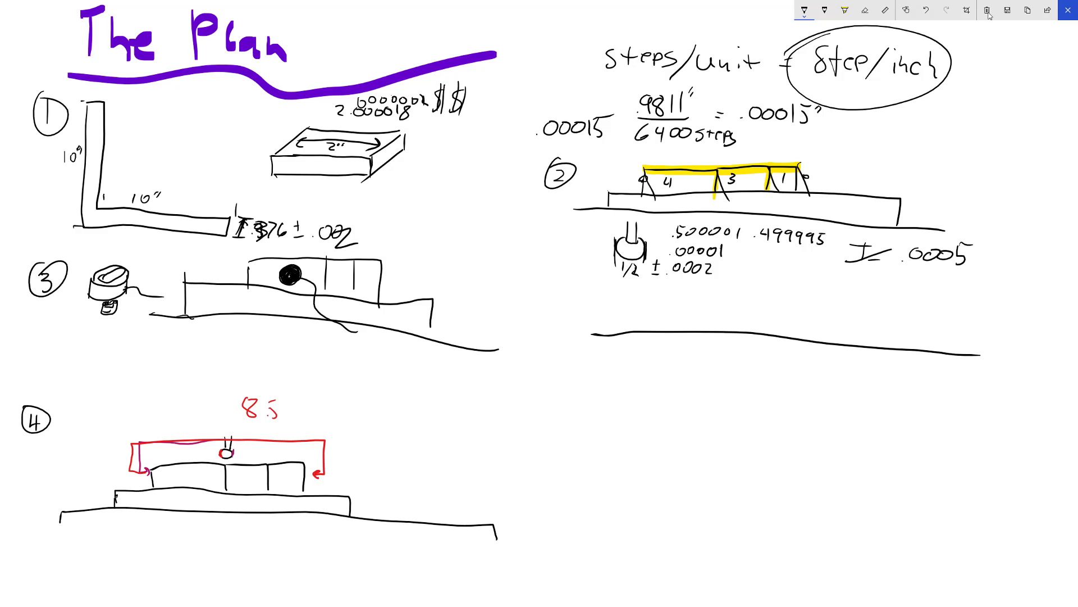
- Circle 8.5, number item 5, and write machine measurement / 8.5 = Delta %
{"action": "mouse_move", "coordinate": [243, 392]}
{"action": "left_mouse_down"}
{"action": "mouse_move", "coordinate": [247, 426]}
{"action": "mouse_move", "coordinate": [238, 397]}
{"action": "left_mouse_up"}
{"action": "mouse_move", "coordinate": [524, 411]}
{"action": "left_mouse_down"}
{"action": "mouse_move", "coordinate": [533, 419]}
{"action": "mouse_move", "coordinate": [524, 386]}
{"action": "left_mouse_up"}
{"action": "mouse_move", "coordinate": [604, 404]}
{"action": "left_mouse_down"}
{"action": "mouse_move", "coordinate": [616, 417]}
{"action": "mouse_move", "coordinate": [660, 388]}
{"action": "left_mouse_up"}
{"action": "left_click_drag", "start_coordinate": [590, 378], "coordinate": [615, 382]}
{"action": "mouse_move", "coordinate": [628, 372]}
{"action": "left_mouse_down"}
{"action": "mouse_move", "coordinate": [622, 382]}
{"action": "mouse_move", "coordinate": [747, 365]}
{"action": "left_mouse_up"}
{"action": "left_click_drag", "start_coordinate": [650, 387], "coordinate": [771, 398]}
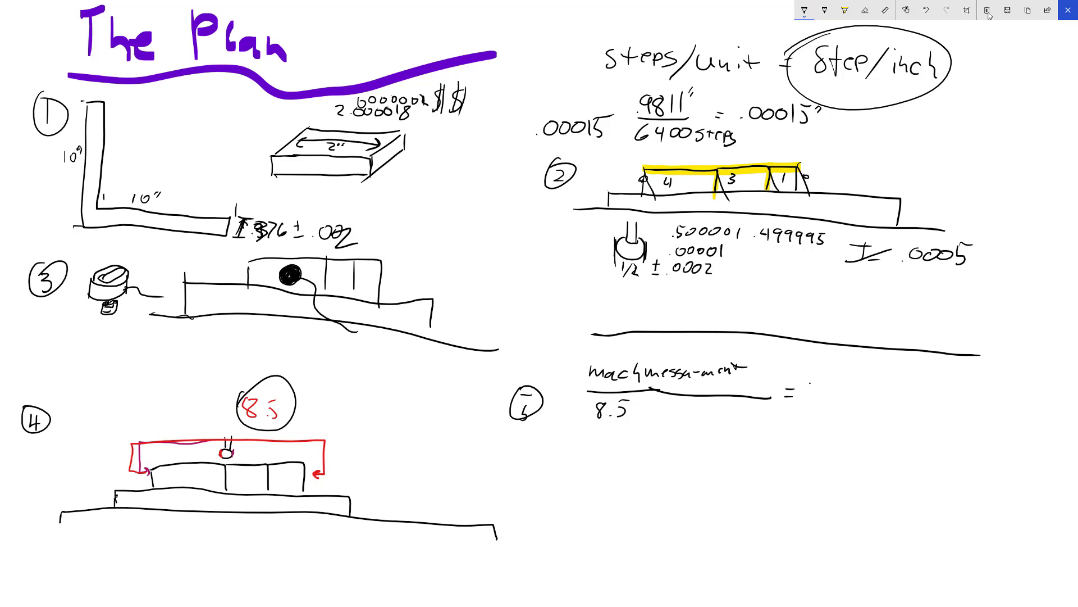
{"action": "mouse_move", "coordinate": [810, 377]}
{"action": "left_mouse_down"}
{"action": "mouse_move", "coordinate": [810, 399]}
{"action": "mouse_move", "coordinate": [842, 399]}
{"action": "left_mouse_up"}
{"action": "mouse_move", "coordinate": [848, 385]}
{"action": "left_mouse_down"}
{"action": "mouse_move", "coordinate": [847, 398]}
{"action": "mouse_move", "coordinate": [853, 390]}
{"action": "left_mouse_up"}
{"action": "left_click_drag", "start_coordinate": [864, 390], "coordinate": [864, 406]}
{"action": "left_click", "coordinate": [886, 370]}
{"action": "mouse_move", "coordinate": [896, 371]}
{"action": "left_mouse_down"}
{"action": "mouse_move", "coordinate": [865, 431]}
{"action": "mouse_move", "coordinate": [872, 440]}
{"action": "left_mouse_up"}
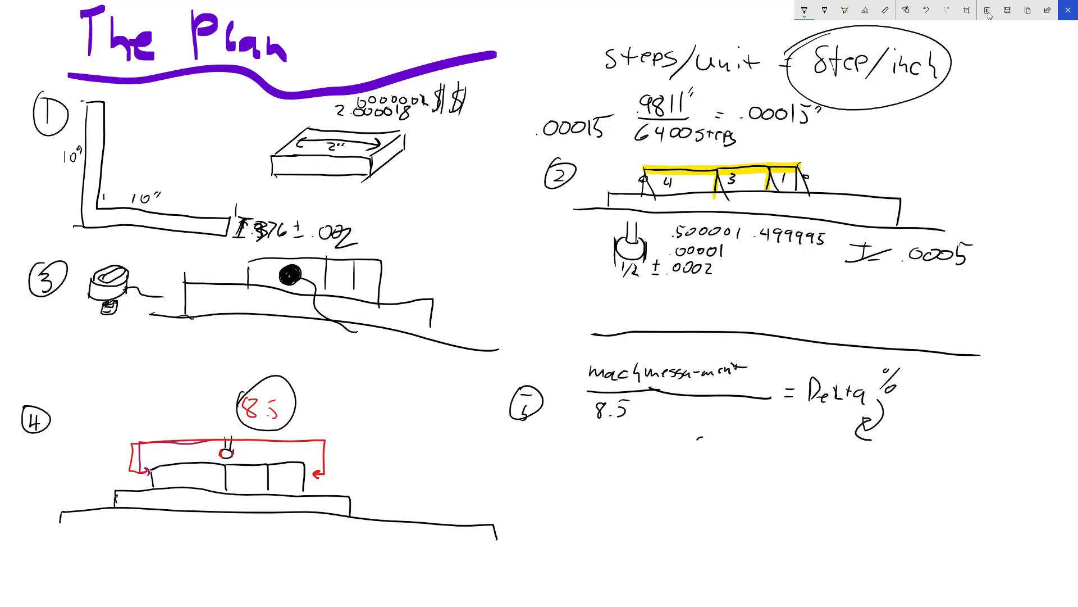
- Write steps/unit × Delta = New steps below it and circle New steps
{"action": "mouse_move", "coordinate": [702, 437]}
{"action": "left_mouse_down"}
{"action": "mouse_move", "coordinate": [697, 452]}
{"action": "mouse_move", "coordinate": [715, 450]}
{"action": "left_mouse_up"}
{"action": "left_click_drag", "start_coordinate": [710, 442], "coordinate": [730, 448]}
{"action": "mouse_move", "coordinate": [732, 441]}
{"action": "left_mouse_down"}
{"action": "mouse_move", "coordinate": [734, 451]}
{"action": "mouse_move", "coordinate": [741, 445]}
{"action": "left_mouse_up"}
{"action": "left_click_drag", "start_coordinate": [745, 442], "coordinate": [743, 451]}
{"action": "mouse_move", "coordinate": [766, 434]}
{"action": "left_mouse_down"}
{"action": "mouse_move", "coordinate": [750, 455]}
{"action": "mouse_move", "coordinate": [781, 452]}
{"action": "left_mouse_up"}
{"action": "left_click_drag", "start_coordinate": [784, 444], "coordinate": [794, 451]}
{"action": "left_click_drag", "start_coordinate": [788, 443], "coordinate": [810, 450]}
{"action": "left_click_drag", "start_coordinate": [804, 443], "coordinate": [819, 442]}
{"action": "mouse_move", "coordinate": [820, 431]}
{"action": "left_mouse_down"}
{"action": "mouse_move", "coordinate": [811, 450]}
{"action": "mouse_move", "coordinate": [833, 431]}
{"action": "mouse_move", "coordinate": [835, 453]}
{"action": "left_mouse_up"}
{"action": "mouse_move", "coordinate": [834, 433]}
{"action": "left_mouse_down"}
{"action": "mouse_move", "coordinate": [837, 455]}
{"action": "mouse_move", "coordinate": [853, 454]}
{"action": "left_mouse_up"}
{"action": "mouse_move", "coordinate": [858, 444]}
{"action": "left_mouse_down"}
{"action": "mouse_move", "coordinate": [859, 454]}
{"action": "mouse_move", "coordinate": [880, 452]}
{"action": "left_mouse_up"}
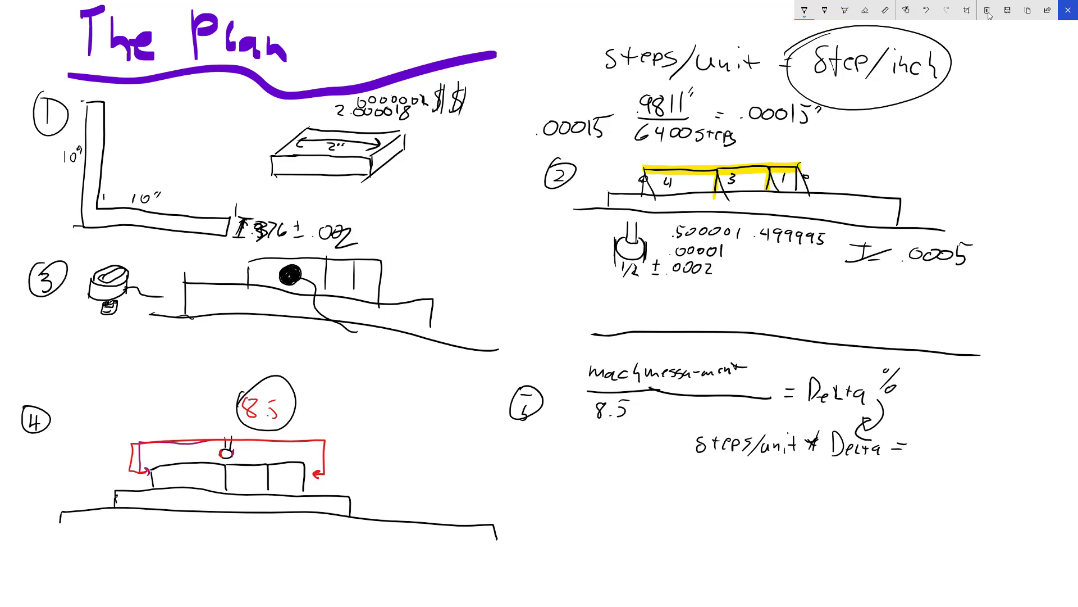
{"action": "mouse_move", "coordinate": [919, 436]}
{"action": "left_mouse_down"}
{"action": "mouse_move", "coordinate": [918, 452]}
{"action": "mouse_move", "coordinate": [930, 436]}
{"action": "left_mouse_up"}
{"action": "mouse_move", "coordinate": [935, 445]}
{"action": "left_mouse_down"}
{"action": "mouse_move", "coordinate": [997, 453]}
{"action": "mouse_move", "coordinate": [1006, 438]}
{"action": "mouse_move", "coordinate": [1008, 449]}
{"action": "left_mouse_up"}
{"action": "left_click_drag", "start_coordinate": [994, 456], "coordinate": [1013, 457]}
{"action": "mouse_move", "coordinate": [931, 420]}
{"action": "left_mouse_down"}
{"action": "mouse_move", "coordinate": [1020, 452]}
{"action": "mouse_move", "coordinate": [912, 425]}
{"action": "left_mouse_up"}
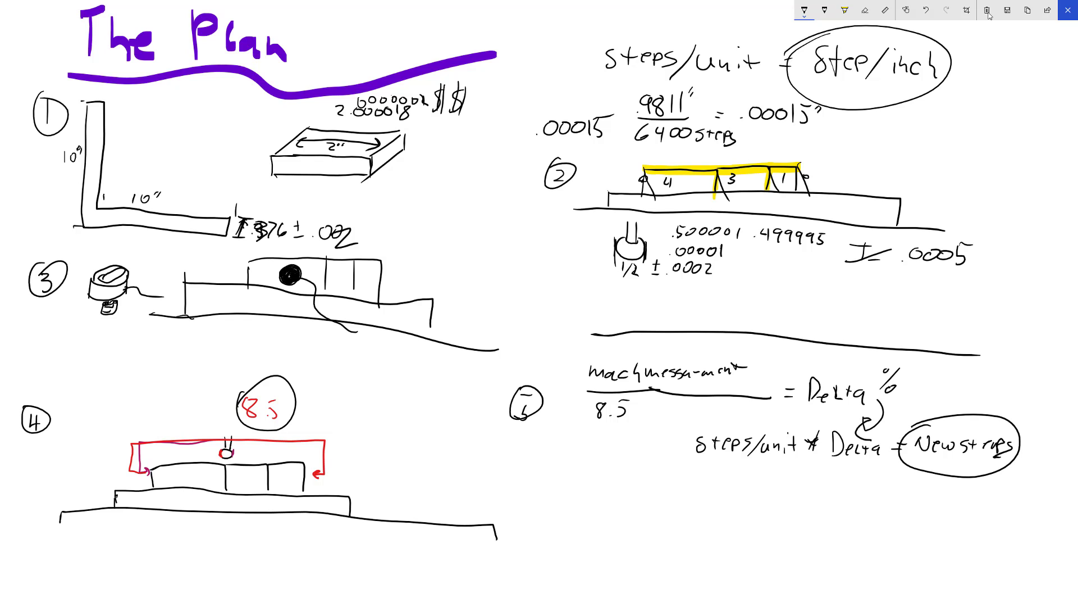
- Draw curved arrows between step 5 and diagram 4, underline 'unit * Delta', and mark the L-shape's corner
{"action": "mouse_move", "coordinate": [523, 416]}
{"action": "left_mouse_down"}
{"action": "mouse_move", "coordinate": [225, 323]}
{"action": "mouse_move", "coordinate": [96, 382]}
{"action": "mouse_move", "coordinate": [112, 403]}
{"action": "left_mouse_up"}
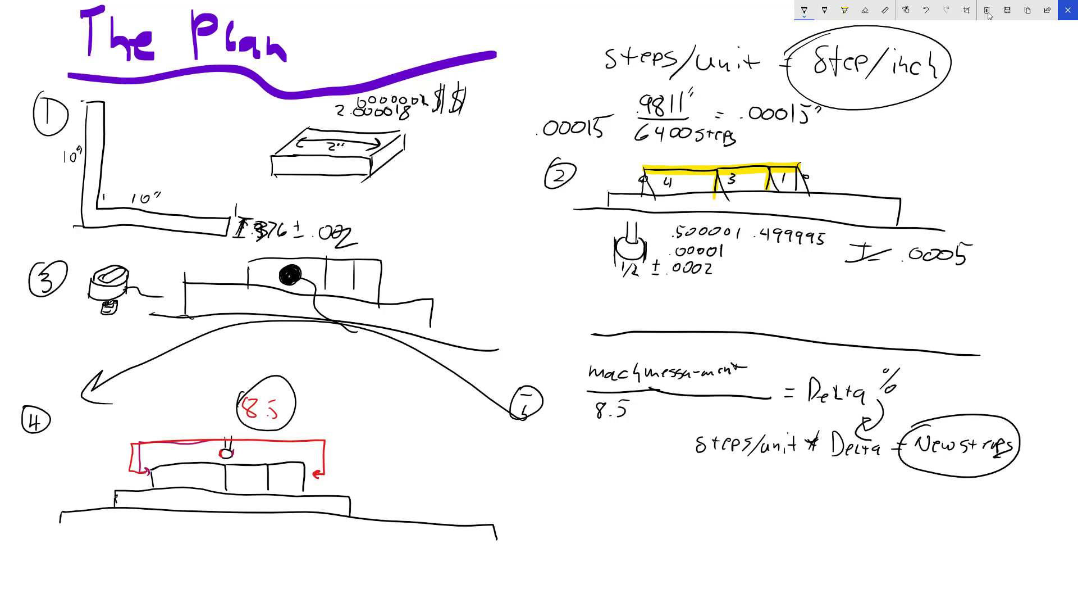
{"action": "left_click_drag", "start_coordinate": [788, 462], "coordinate": [862, 457]}
{"action": "mouse_move", "coordinate": [33, 451]}
{"action": "left_mouse_down"}
{"action": "mouse_move", "coordinate": [85, 519]}
{"action": "mouse_move", "coordinate": [275, 540]}
{"action": "mouse_move", "coordinate": [451, 499]}
{"action": "mouse_move", "coordinate": [558, 416]}
{"action": "mouse_move", "coordinate": [513, 430]}
{"action": "mouse_move", "coordinate": [561, 452]}
{"action": "left_mouse_up"}
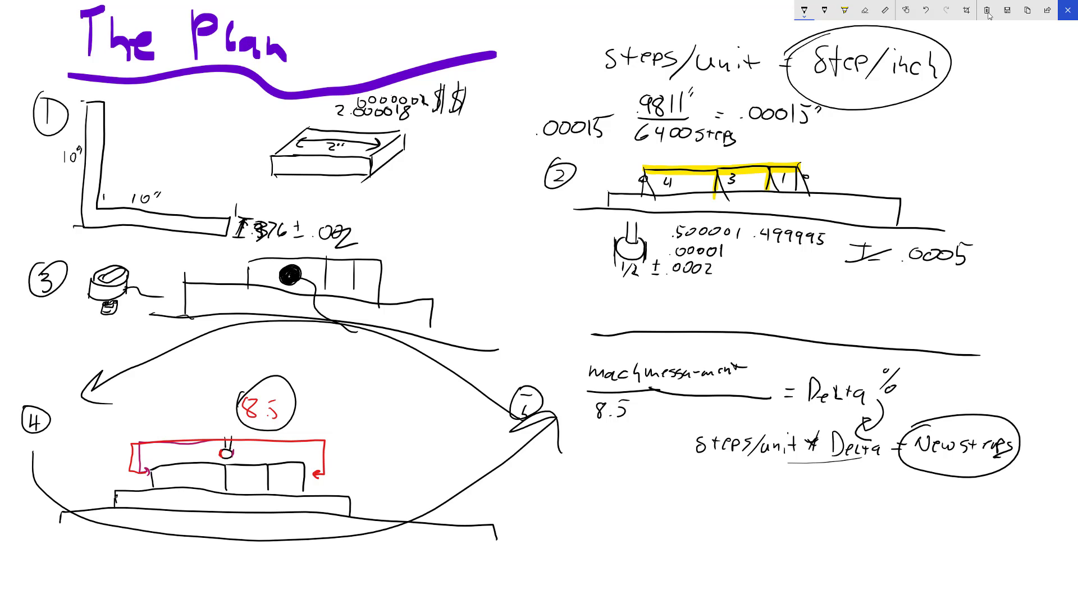
{"action": "mouse_move", "coordinate": [103, 199]}
{"action": "left_mouse_down"}
{"action": "mouse_move", "coordinate": [104, 240]}
{"action": "mouse_move", "coordinate": [100, 221]}
{"action": "mouse_move", "coordinate": [125, 209]}
{"action": "mouse_move", "coordinate": [226, 225]}
{"action": "left_mouse_up"}
{"action": "left_click", "coordinate": [845, 10]}
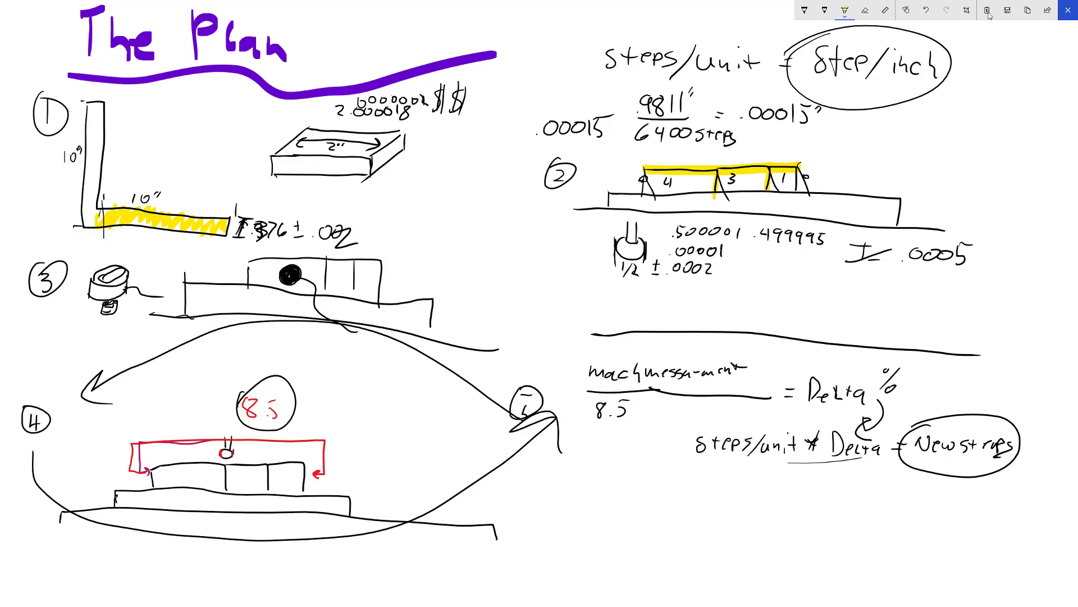
- Highlight the L-shape's vertical bar yellow, then handwrite 'I Don't know Yet' in black below the equations
{"action": "left_click_drag", "start_coordinate": [93, 204], "coordinate": [91, 111]}
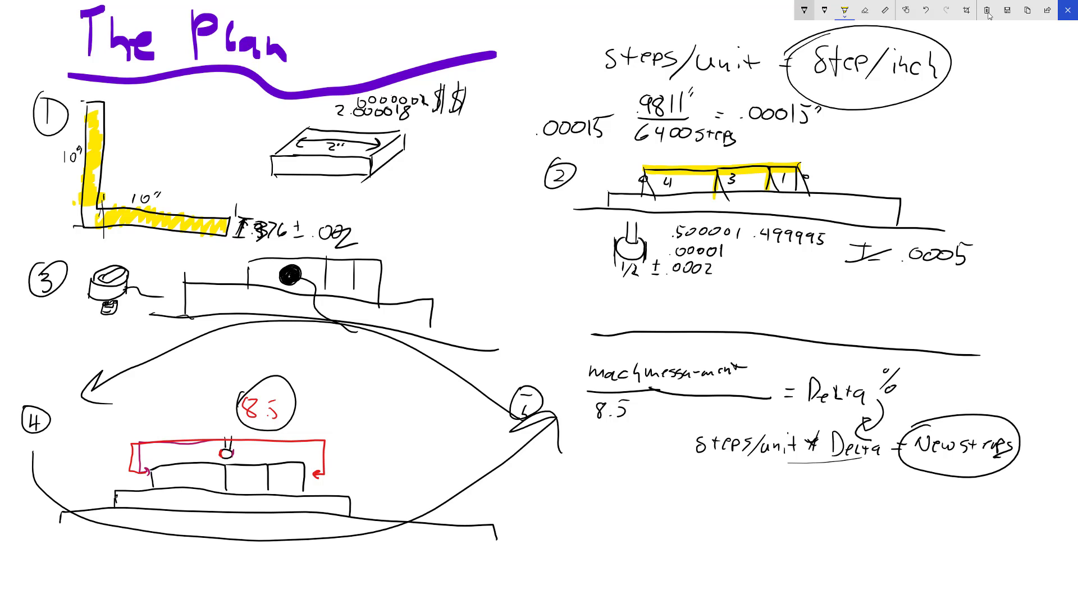
{"action": "left_click", "coordinate": [804, 10]}
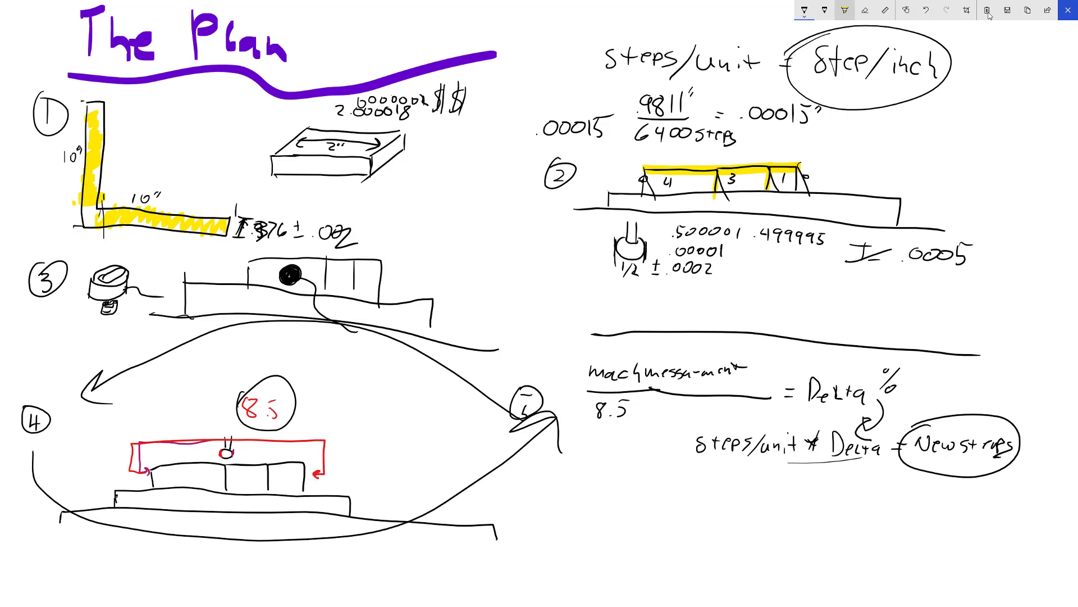
{"action": "mouse_move", "coordinate": [607, 479]}
{"action": "left_mouse_down"}
{"action": "mouse_move", "coordinate": [607, 509]}
{"action": "mouse_move", "coordinate": [617, 504]}
{"action": "left_mouse_up"}
{"action": "mouse_move", "coordinate": [594, 470]}
{"action": "left_mouse_down"}
{"action": "mouse_move", "coordinate": [617, 470]}
{"action": "mouse_move", "coordinate": [651, 498]}
{"action": "mouse_move", "coordinate": [649, 516]}
{"action": "left_mouse_up"}
{"action": "left_click", "coordinate": [680, 506]}
{"action": "mouse_move", "coordinate": [654, 478]}
{"action": "left_mouse_down"}
{"action": "mouse_move", "coordinate": [683, 516]}
{"action": "mouse_move", "coordinate": [708, 500]}
{"action": "mouse_move", "coordinate": [749, 513]}
{"action": "left_mouse_up"}
{"action": "left_click_drag", "start_coordinate": [753, 501], "coordinate": [763, 514]}
{"action": "mouse_move", "coordinate": [771, 498]}
{"action": "left_mouse_down"}
{"action": "mouse_move", "coordinate": [808, 497]}
{"action": "mouse_move", "coordinate": [840, 508]}
{"action": "mouse_move", "coordinate": [834, 520]}
{"action": "left_mouse_up"}
{"action": "left_click_drag", "start_coordinate": [851, 504], "coordinate": [865, 510]}
{"action": "left_click_drag", "start_coordinate": [858, 501], "coordinate": [878, 500]}
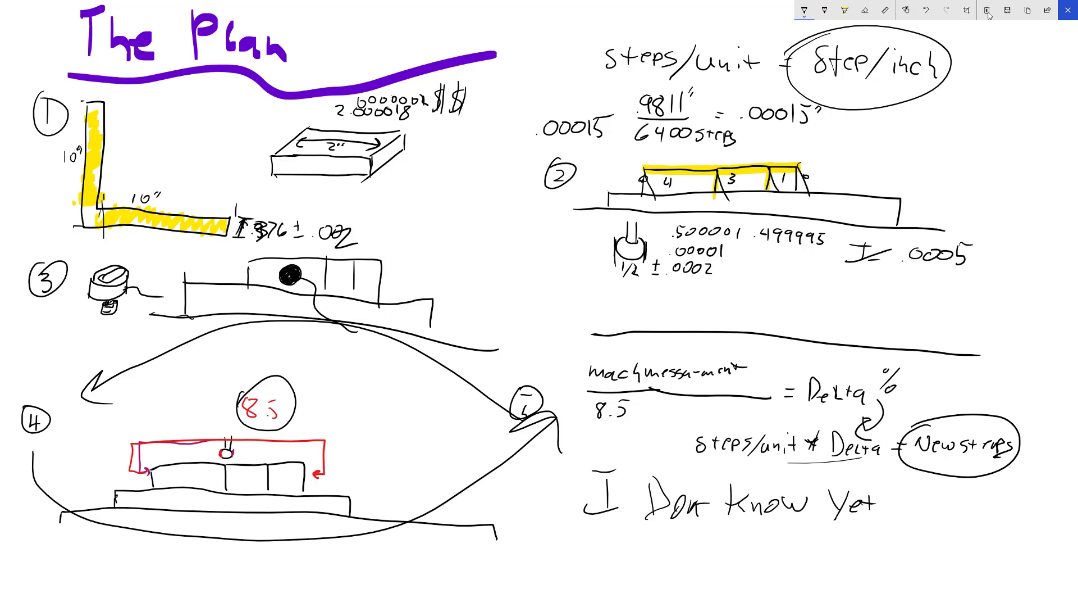
- Draw a black sad face after 'Yet'
{"action": "mouse_move", "coordinate": [896, 515]}
{"action": "left_mouse_down"}
{"action": "mouse_move", "coordinate": [911, 493]}
{"action": "mouse_move", "coordinate": [921, 516]}
{"action": "left_mouse_up"}
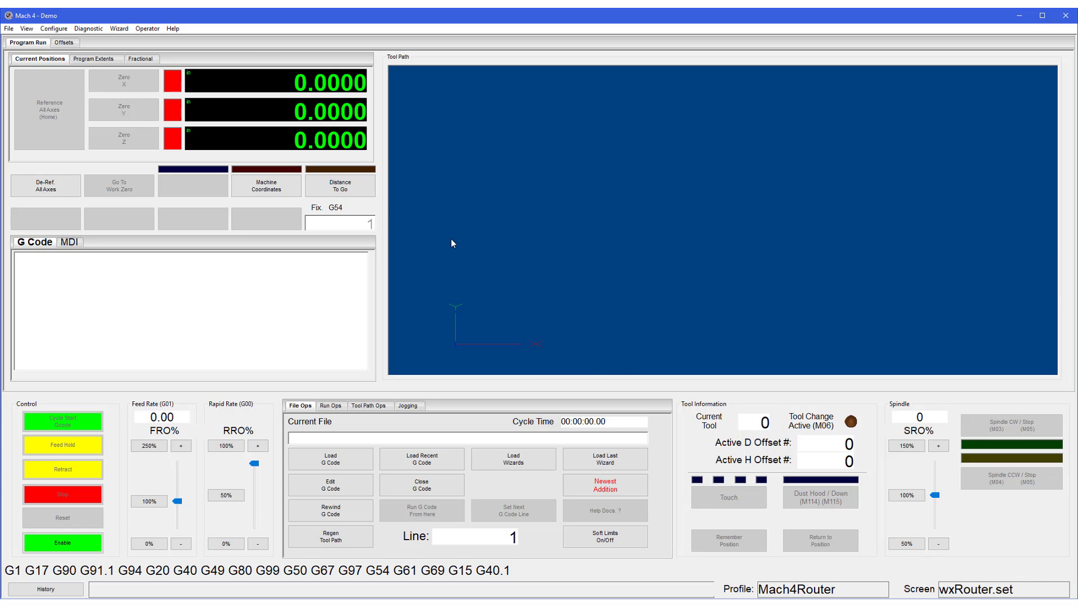
- Load the wx4.set screen layout from the Screens folder via View > Load Screen
{"action": "left_click", "coordinate": [26, 29]}
{"action": "left_click", "coordinate": [17, 46]}
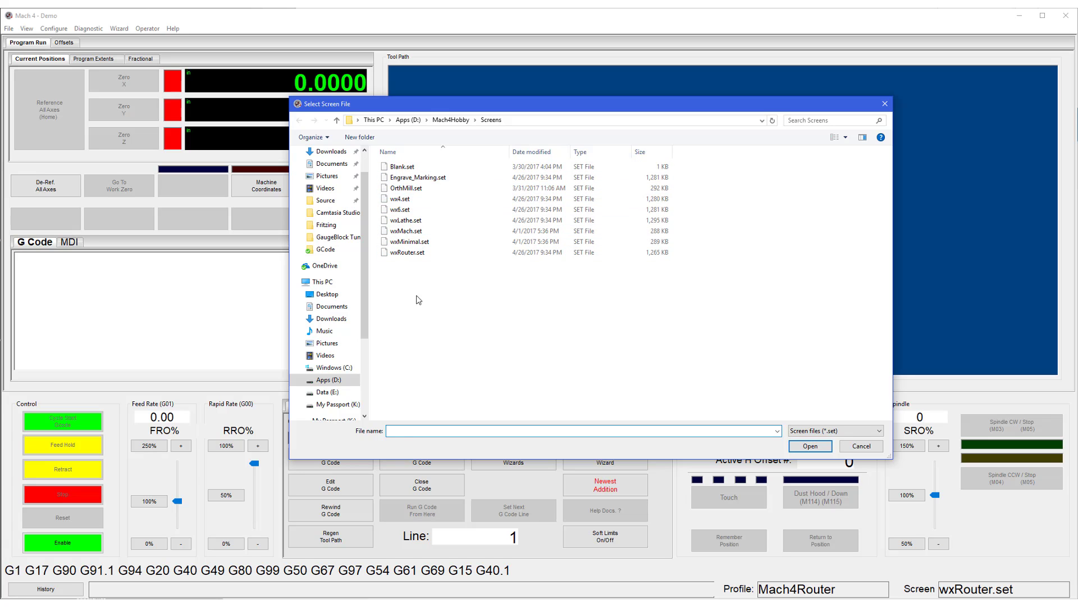
{"action": "left_click", "coordinate": [408, 201]}
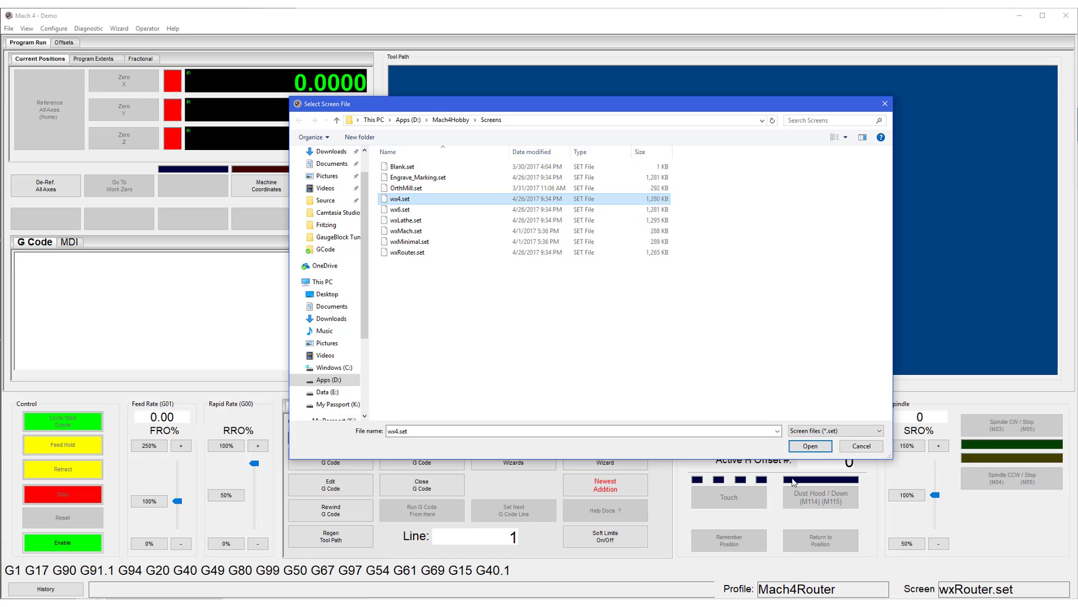
{"action": "left_click", "coordinate": [807, 447]}
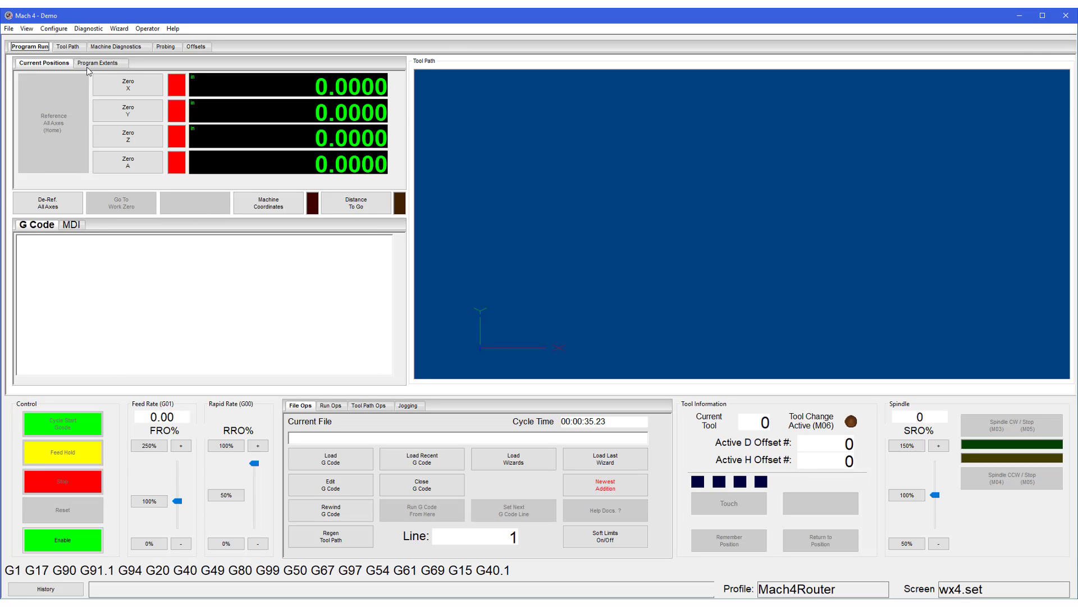
- Go to the Machine Diagnostics page, then the Probing page
{"action": "left_click", "coordinate": [118, 46]}
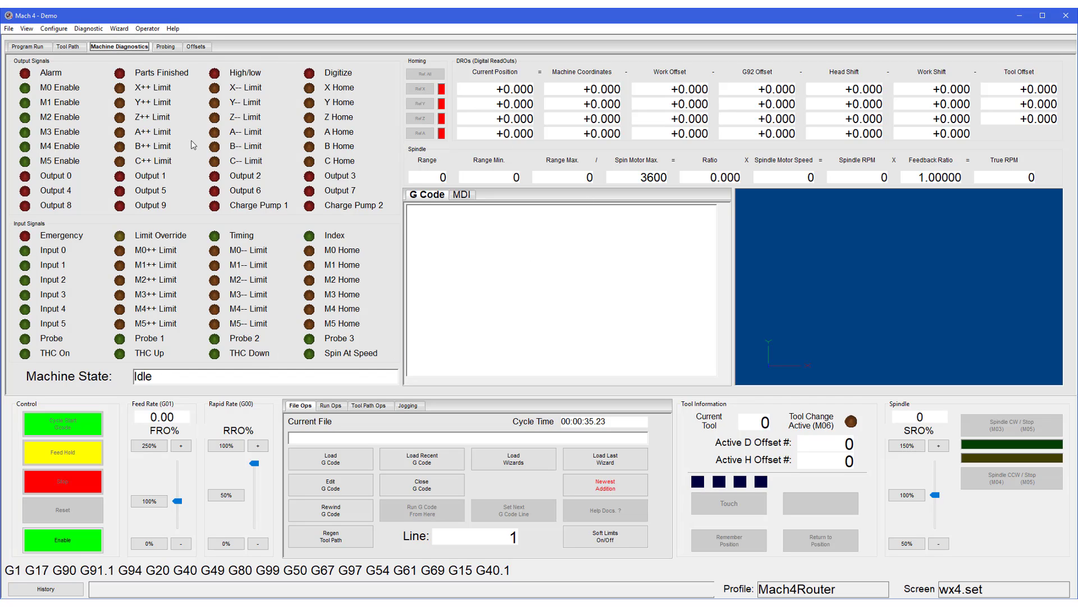
{"action": "left_click", "coordinate": [166, 47]}
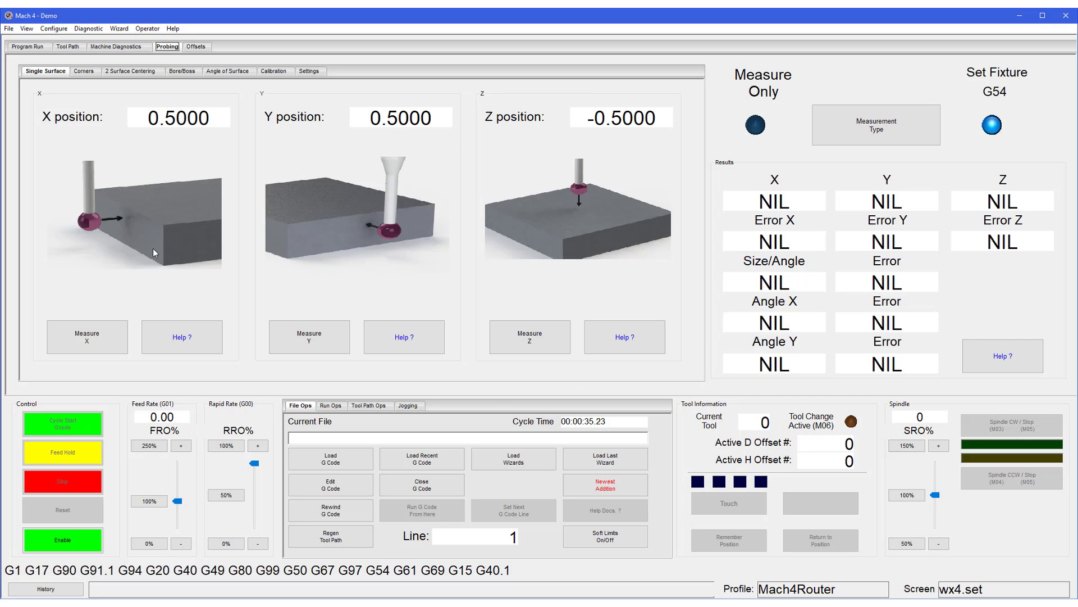
- Show the Corners probe routines, then the 2 Surface Centering routines
{"action": "left_click", "coordinate": [81, 72]}
{"action": "left_click", "coordinate": [130, 72]}
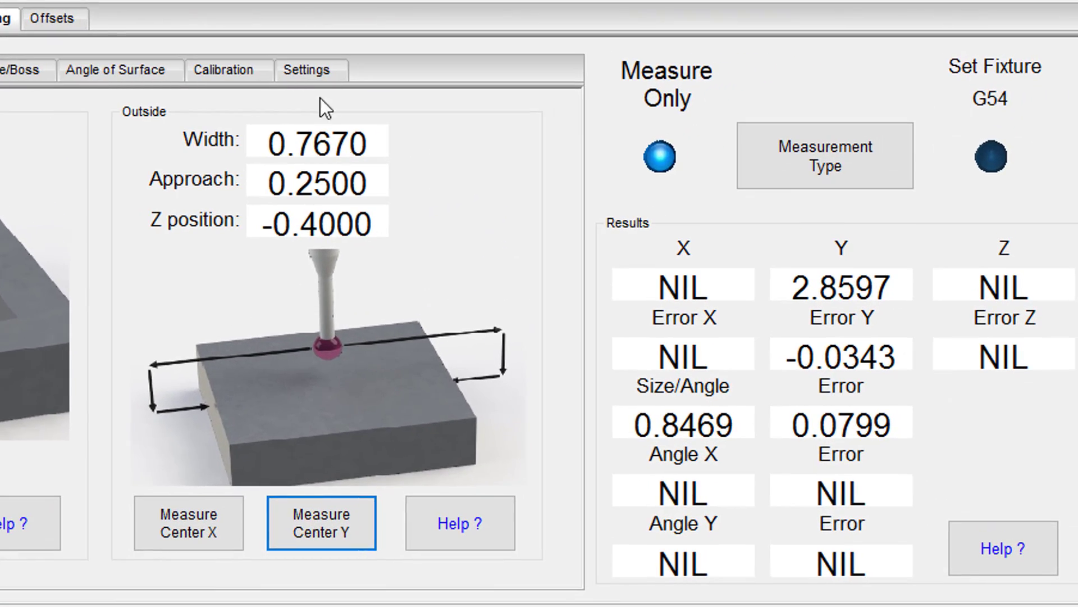
- Set the outside width to 8.25, probe the gauge blocks' X centre, and launch Calculator
{"action": "left_click", "coordinate": [320, 147]}
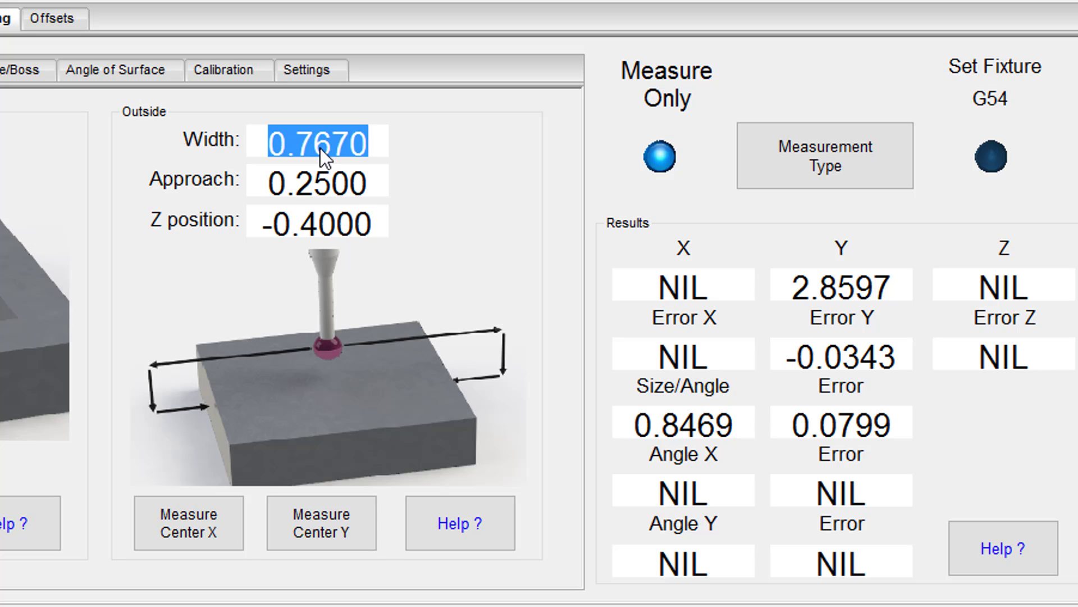
{"action": "type", "text": "8"}
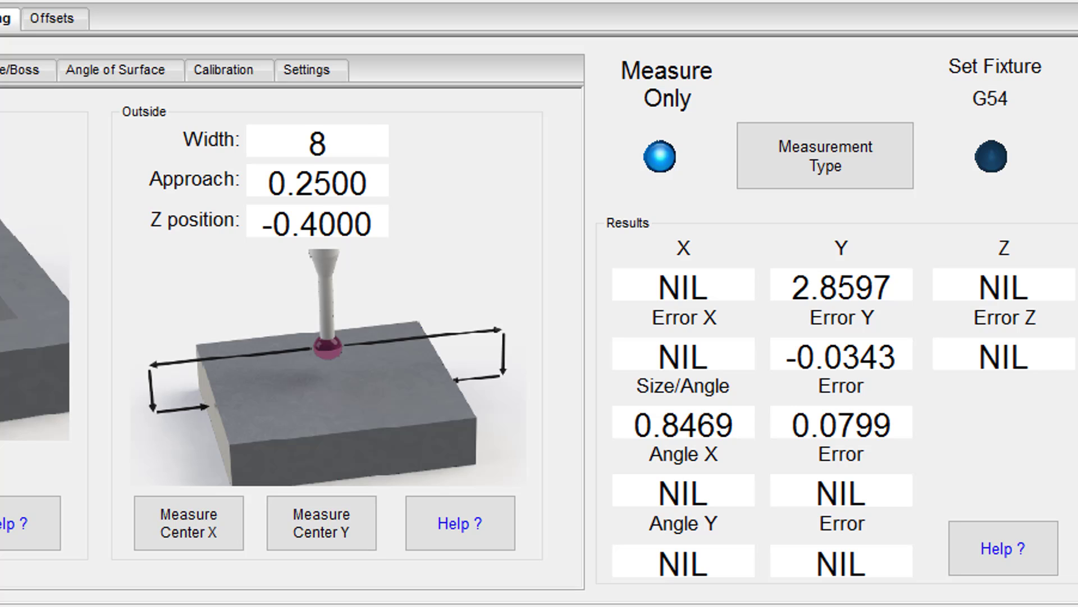
{"action": "type", "text": ".25"}
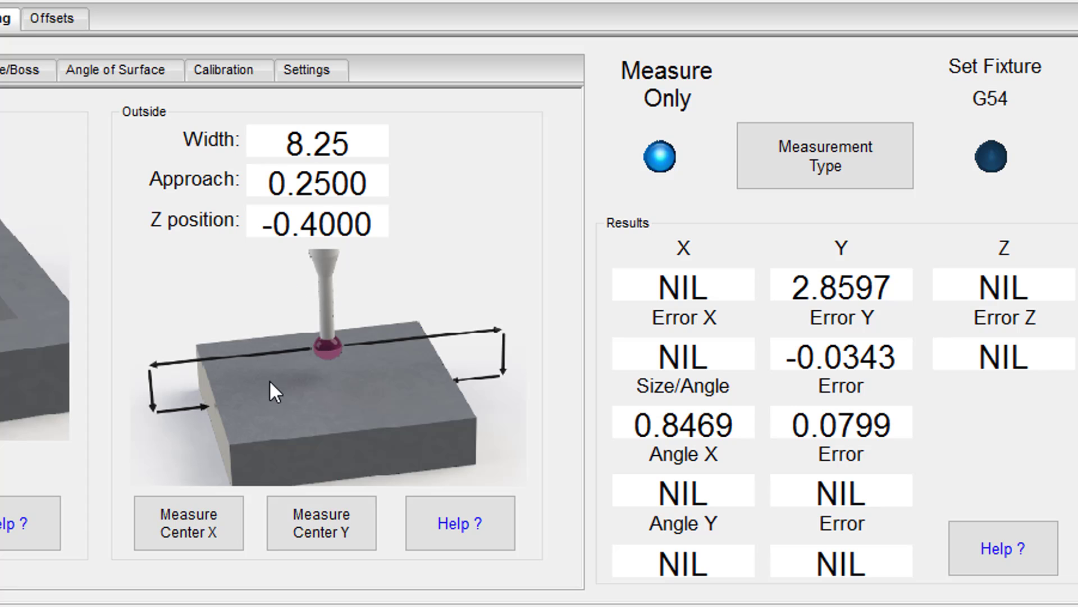
{"action": "left_click", "coordinate": [175, 527]}
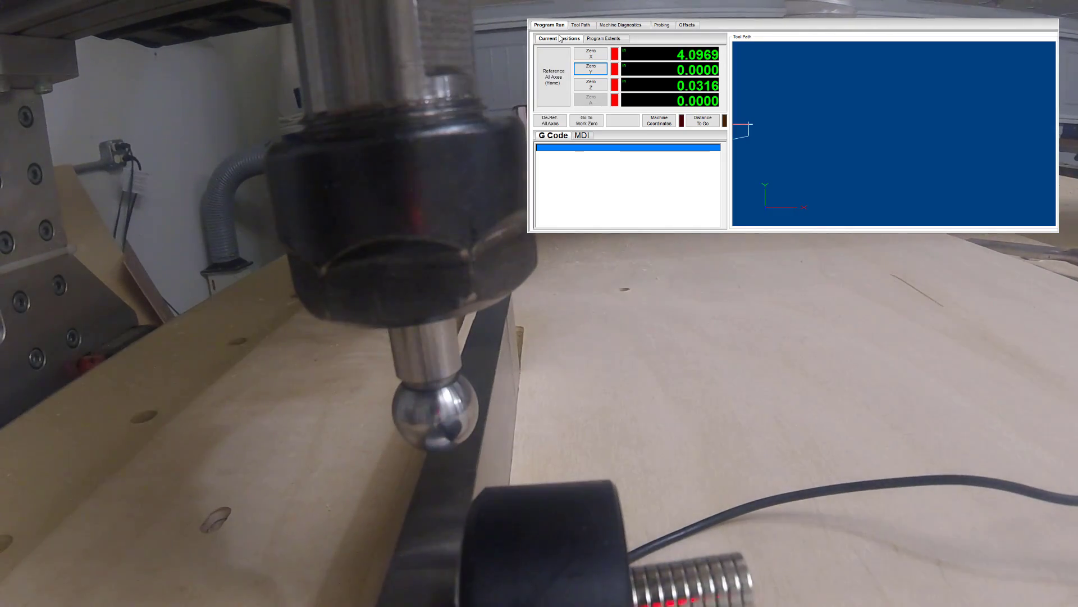
{"action": "left_click", "coordinate": [661, 25]}
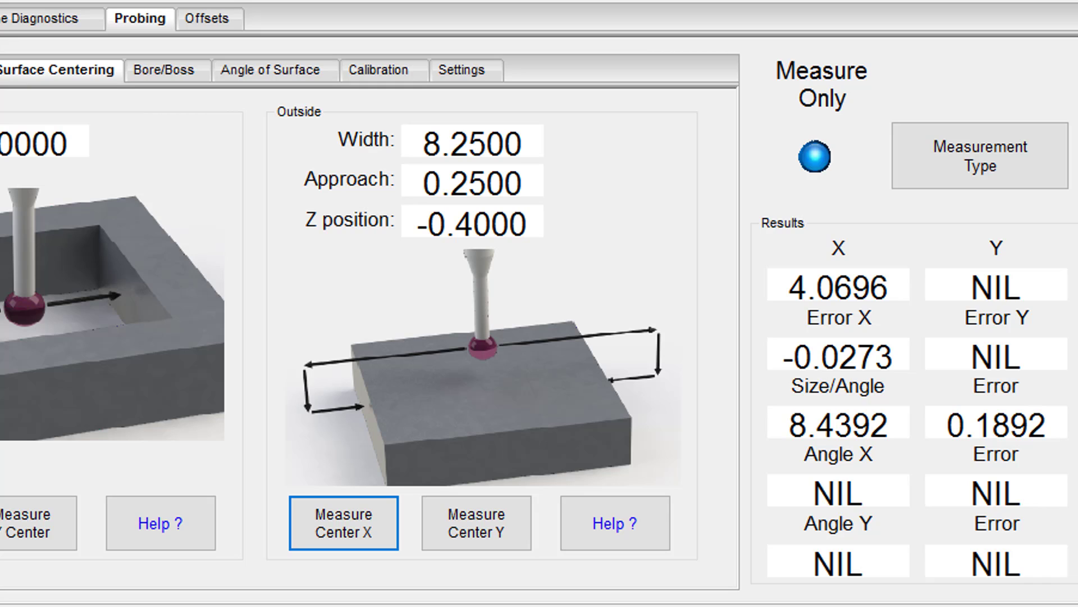
{"action": "key", "text": "XF86Calculator"}
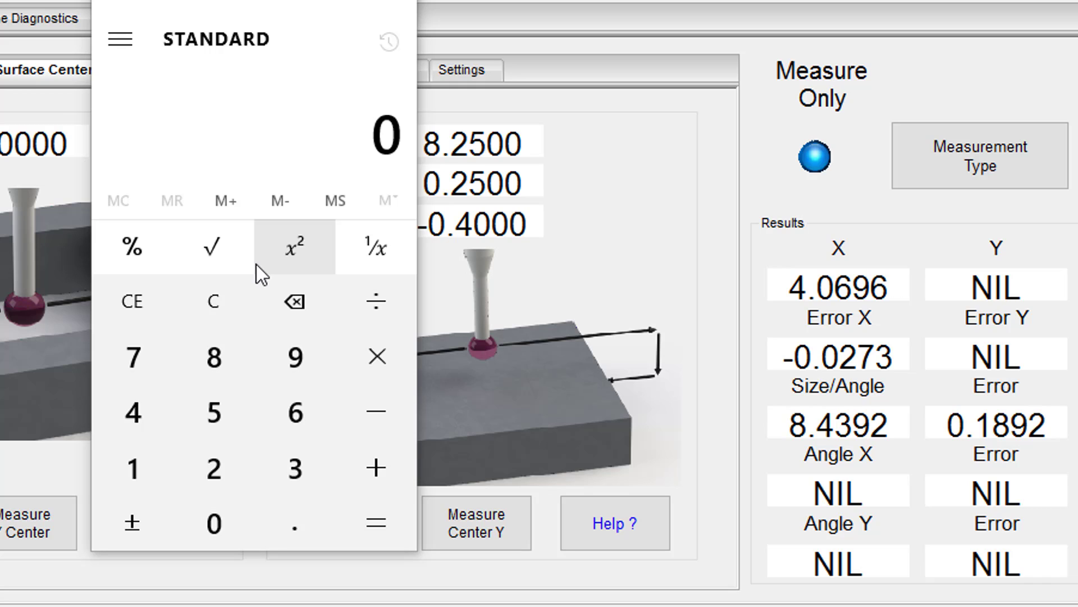
- Calculate 8.4392 ÷ 8.5 in Calculator, giving the ratio 0.9928470588235294
{"action": "left_click", "coordinate": [325, 144]}
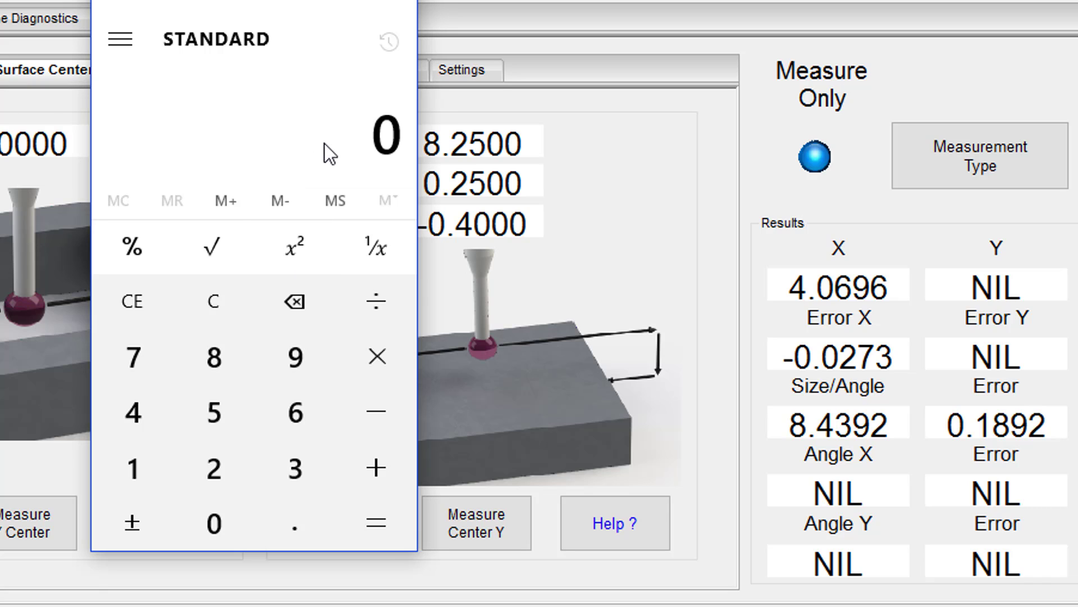
{"action": "type", "text": "8.4"}
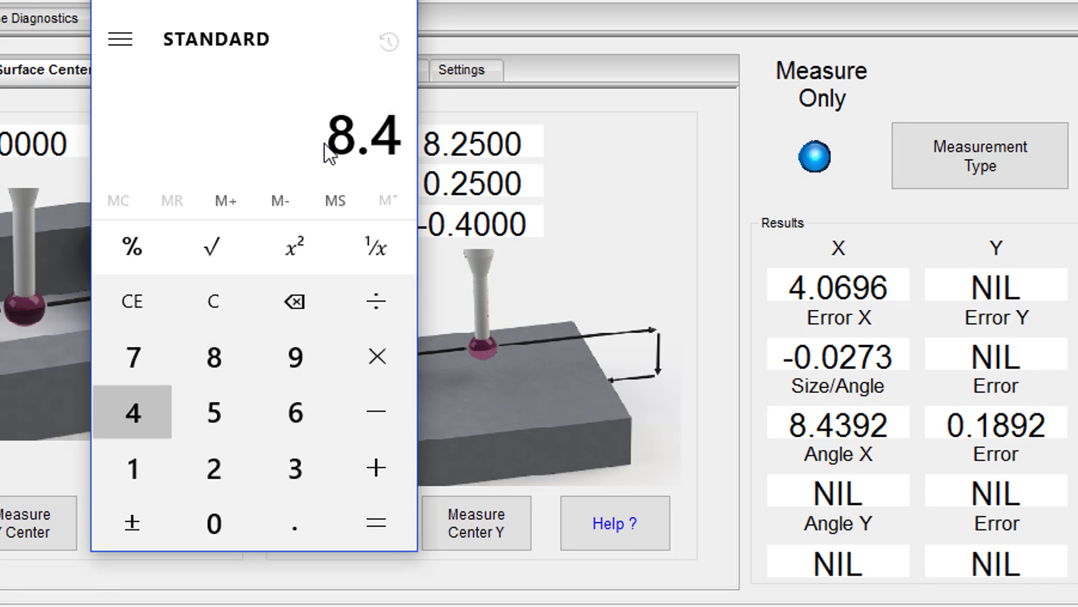
{"action": "type", "text": "392"}
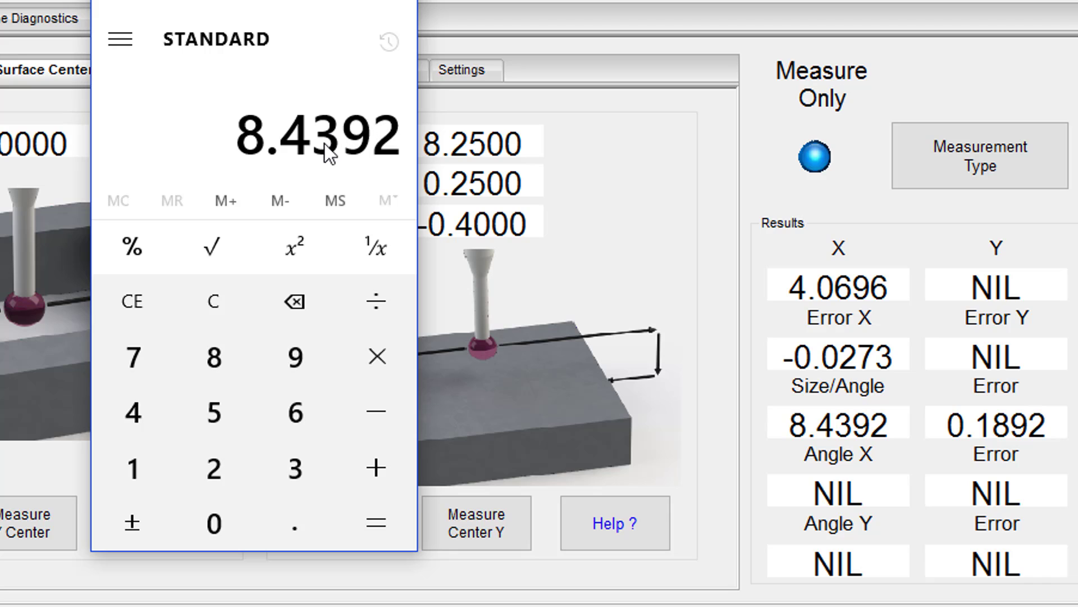
{"action": "key", "text": "slash"}
{"action": "type", "text": "8.5"}
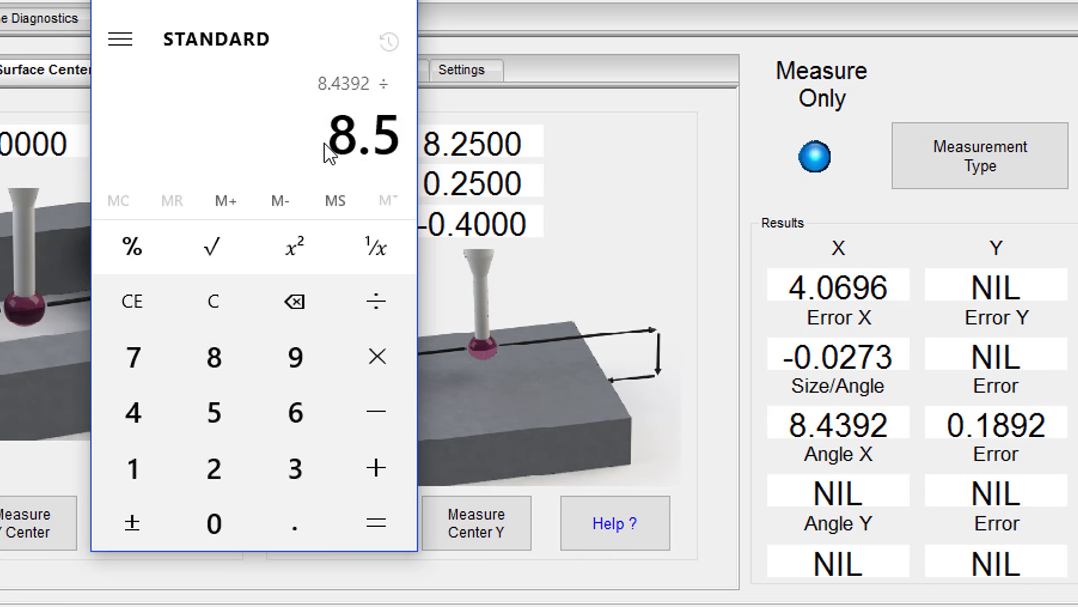
{"action": "key", "text": "Return"}
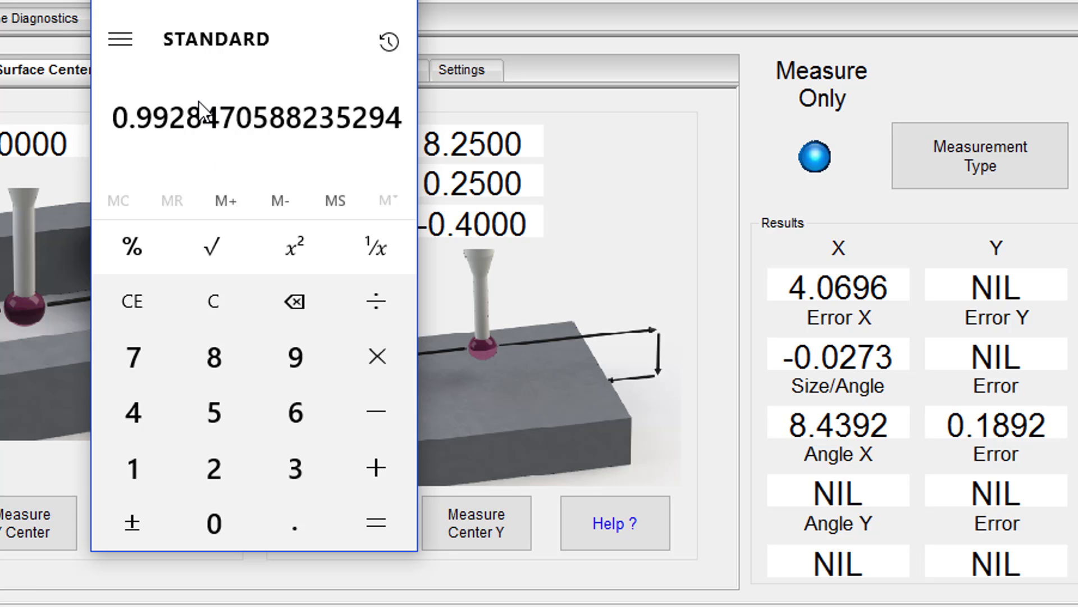
{"action": "right_click", "coordinate": [207, 126]}
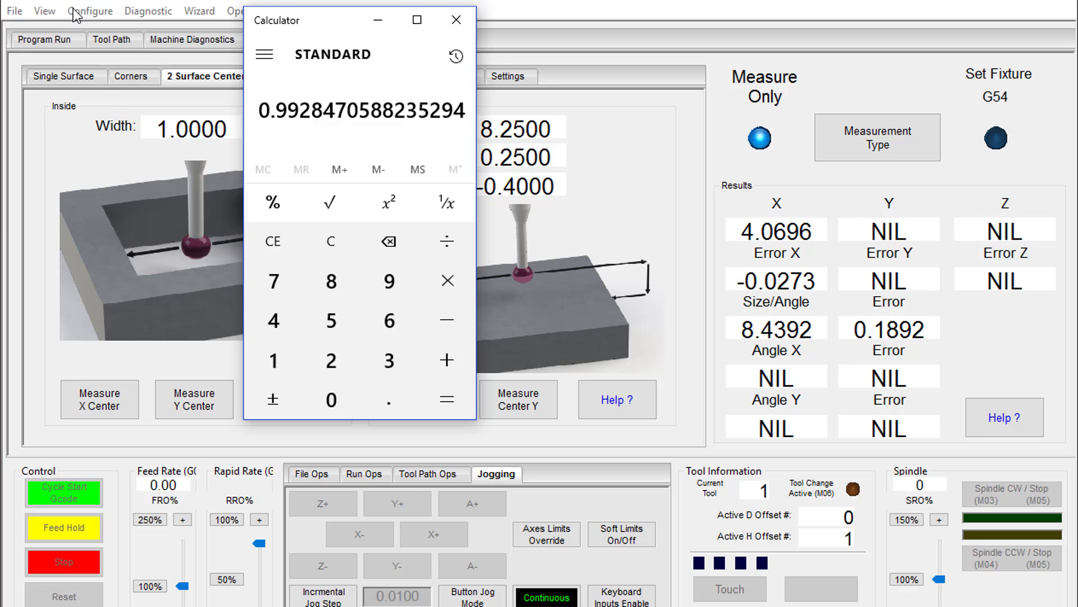
- Open Configure > Mach > Motors and copy Motor0's counts per unit, 6558.4158
{"action": "left_click", "coordinate": [75, 11]}
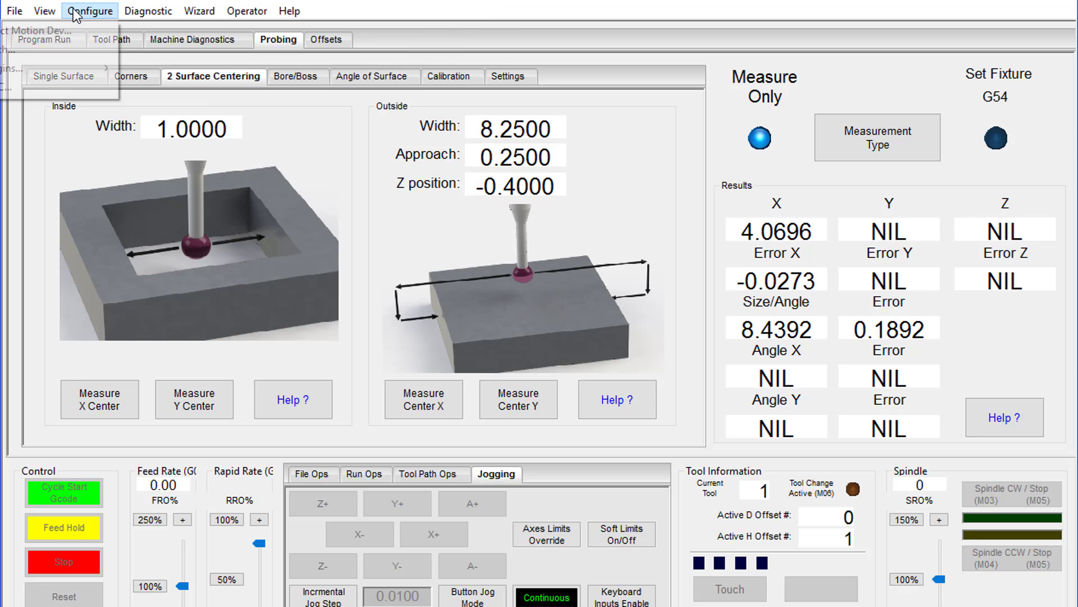
{"action": "left_click", "coordinate": [66, 52]}
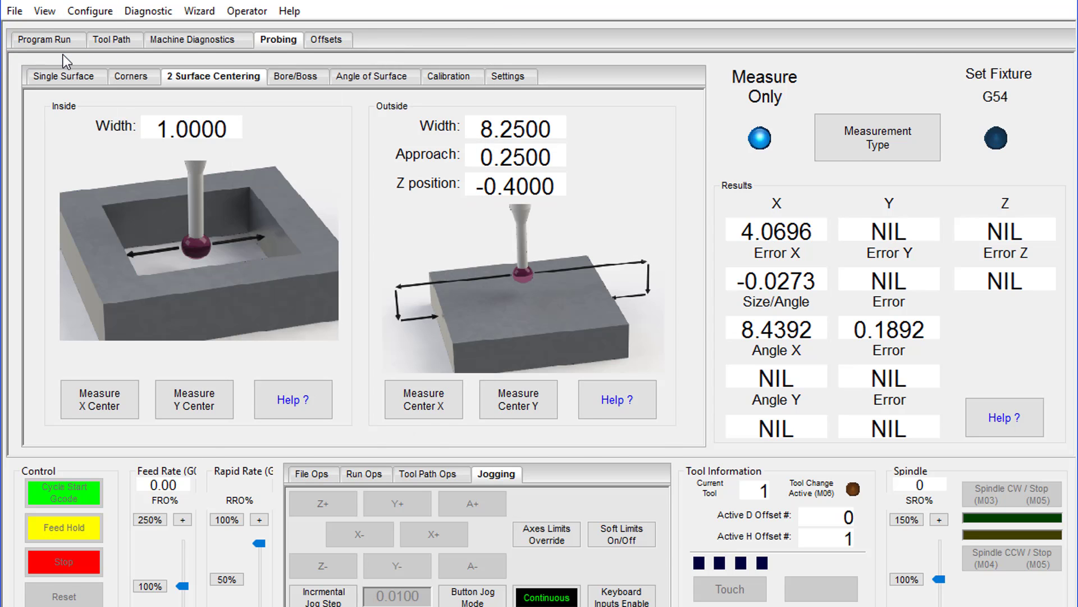
{"action": "left_click", "coordinate": [325, 125]}
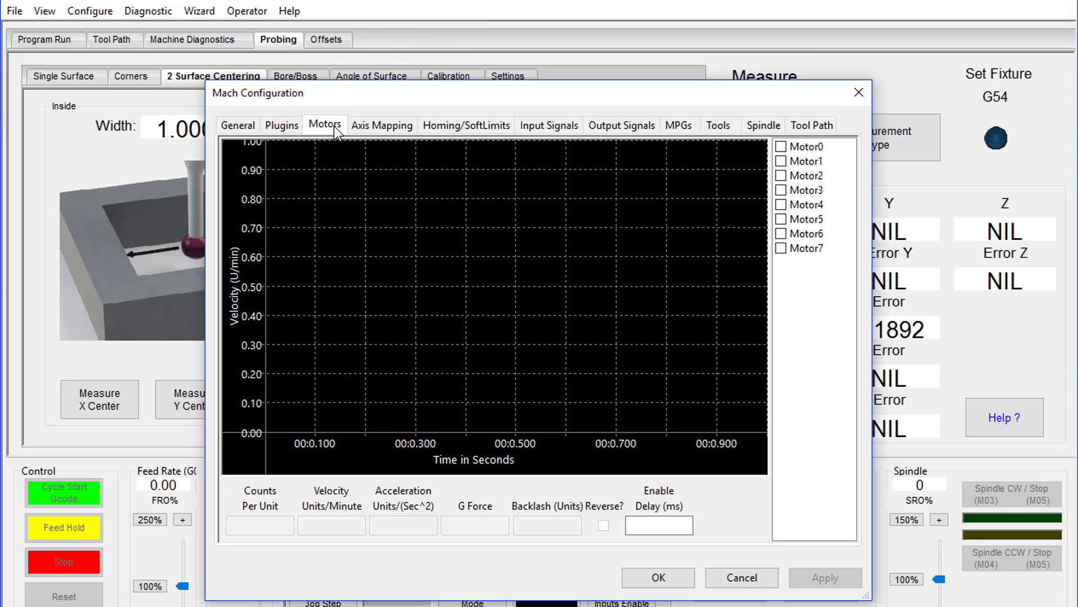
{"action": "left_click", "coordinate": [809, 147]}
{"action": "left_click_drag", "start_coordinate": [276, 528], "coordinate": [193, 529]}
{"action": "right_click", "coordinate": [249, 529]}
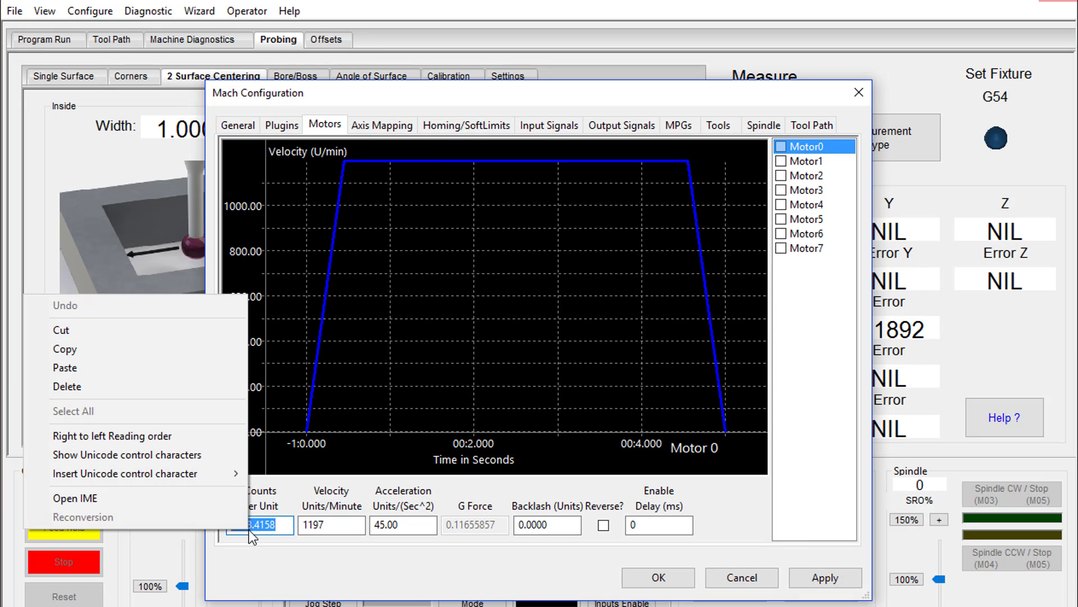
{"action": "left_click", "coordinate": [154, 350]}
- Multiply the ratio by 6558.4158 in Calculator and copy the result 6511.503837571765
{"action": "key", "text": "alt+Tab"}
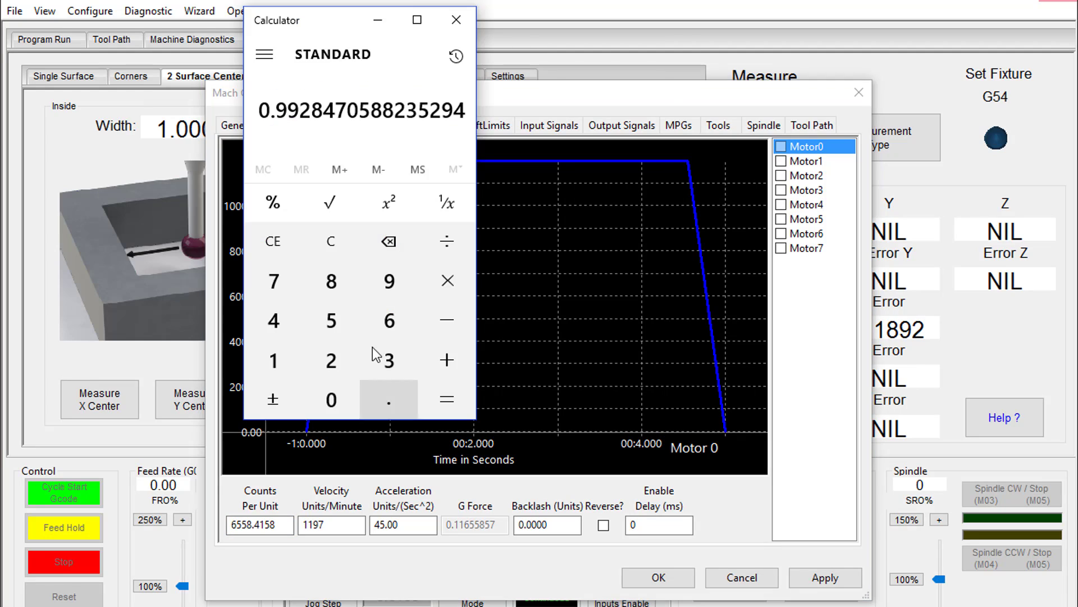
{"action": "right_click", "coordinate": [379, 115]}
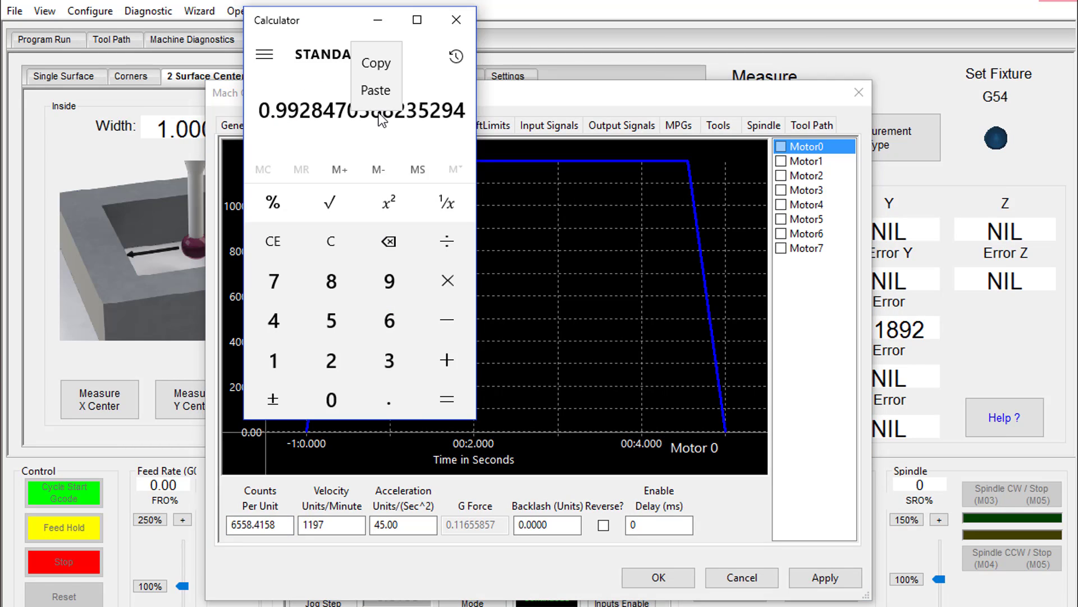
{"action": "left_click", "coordinate": [448, 282]}
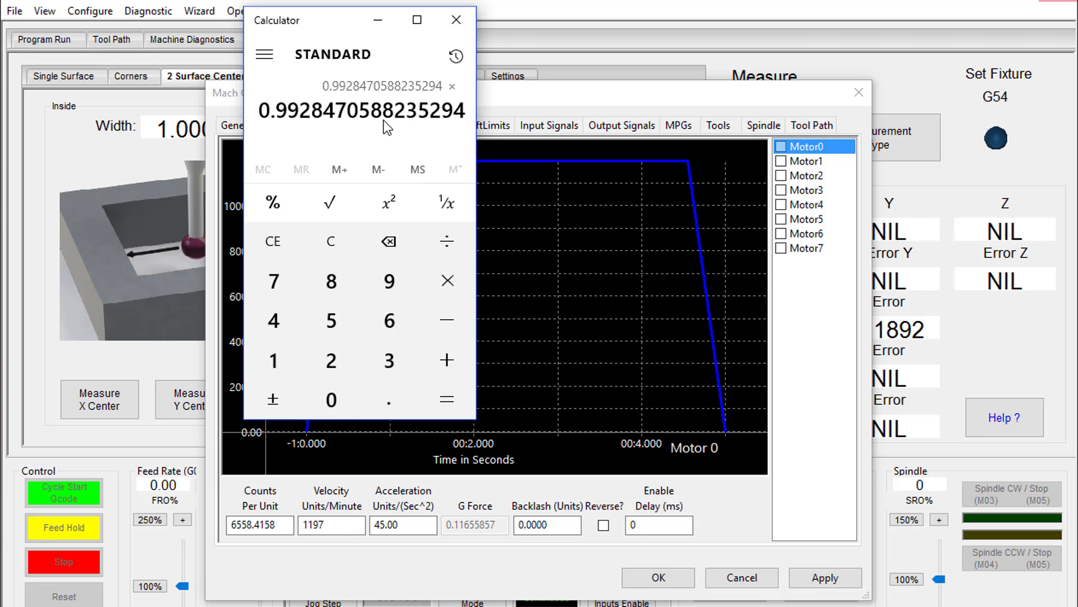
{"action": "right_click", "coordinate": [383, 121]}
{"action": "left_click", "coordinate": [384, 96]}
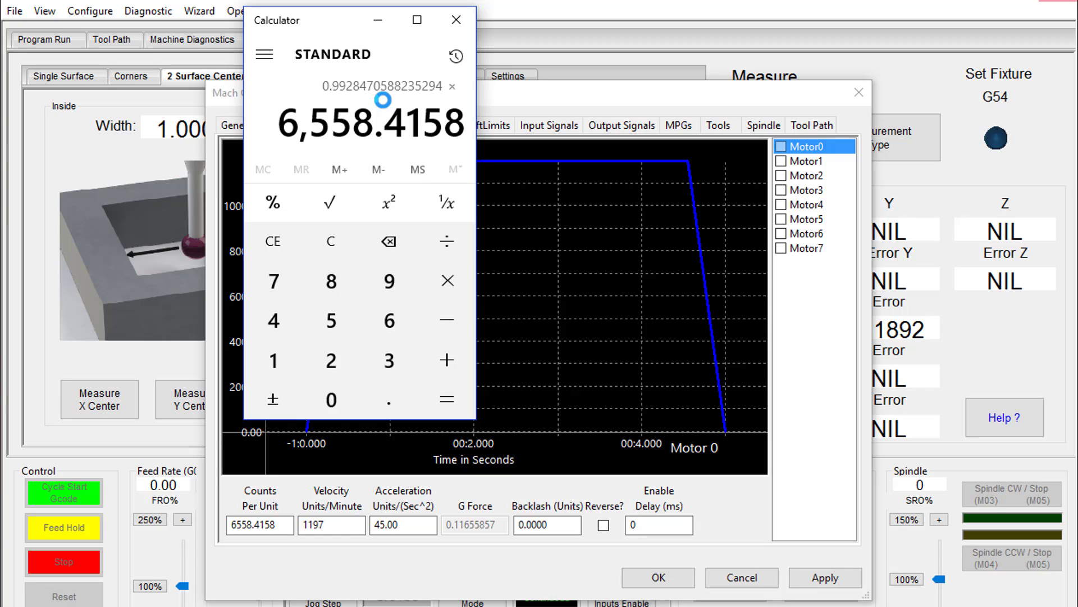
{"action": "left_click", "coordinate": [453, 393]}
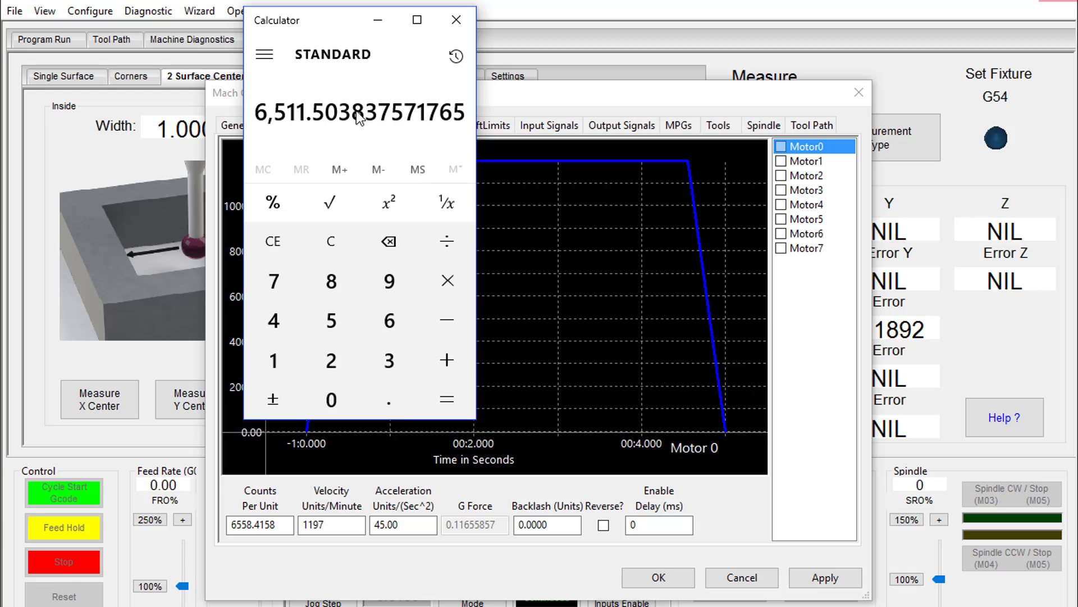
{"action": "right_click", "coordinate": [369, 118]}
{"action": "left_click", "coordinate": [363, 67]}
- Replace Motor0's counts per unit with 6511.503837571765 and apply
{"action": "left_click", "coordinate": [288, 510]}
{"action": "left_click", "coordinate": [273, 525]}
{"action": "double_click", "coordinate": [274, 525]}
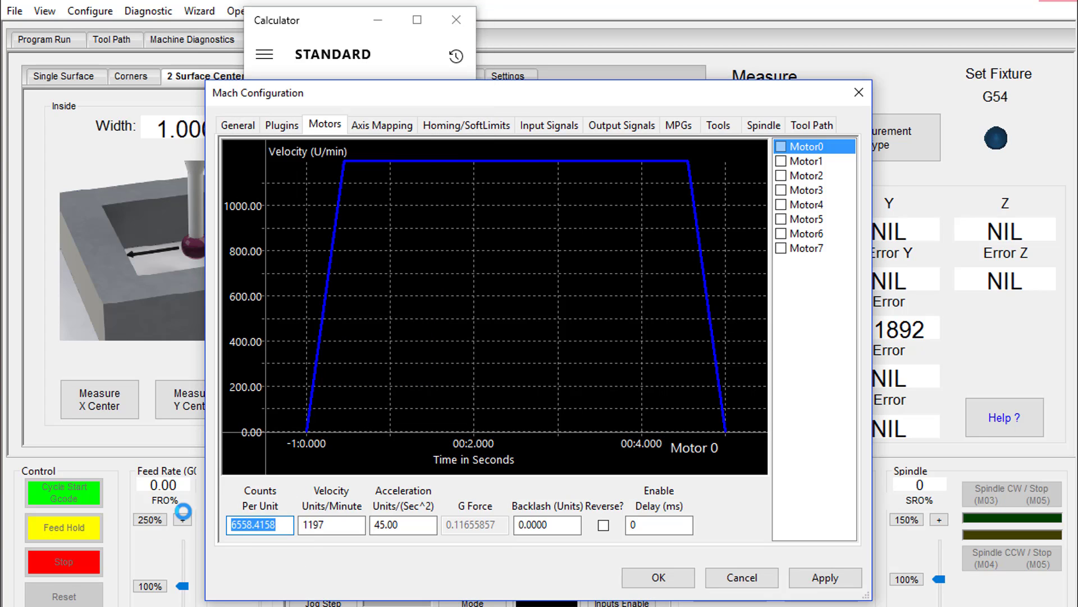
{"action": "key", "text": "BackSpace"}
{"action": "key", "text": "ctrl+v"}
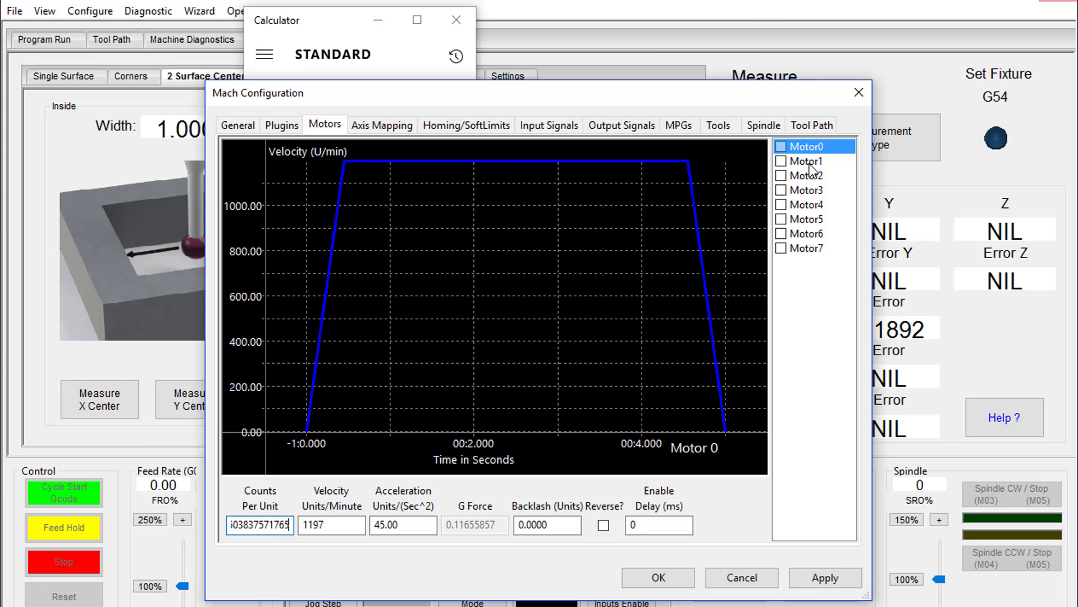
{"action": "left_click", "coordinate": [825, 584]}
- Set Motor1's counts per unit to 6511.503837571765, apply, and close the configuration with OK
{"action": "left_click", "coordinate": [805, 163]}
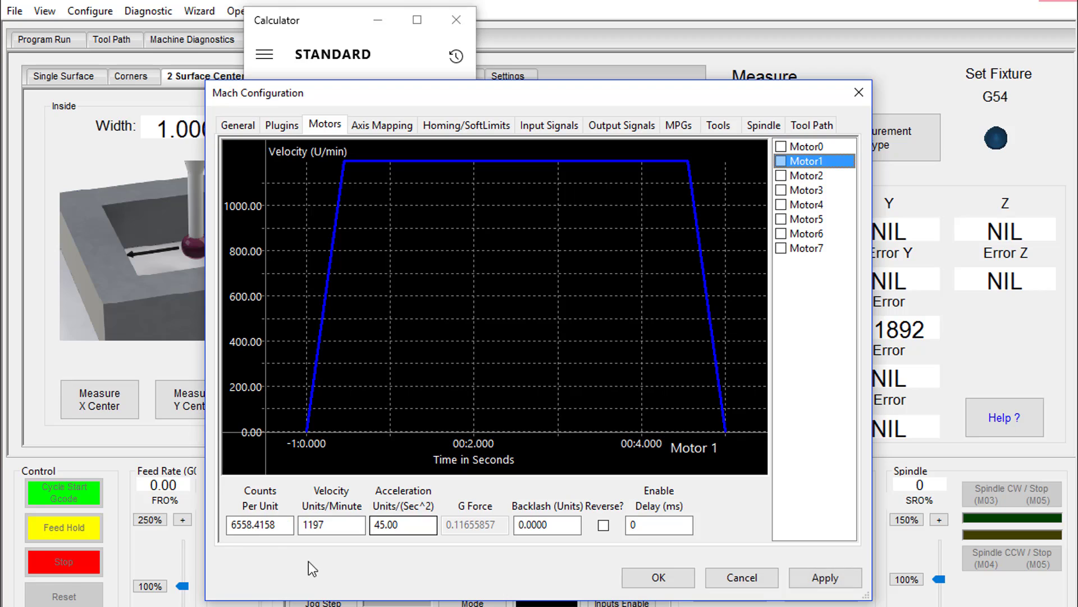
{"action": "double_click", "coordinate": [281, 525]}
{"action": "key", "text": "ctrl+v"}
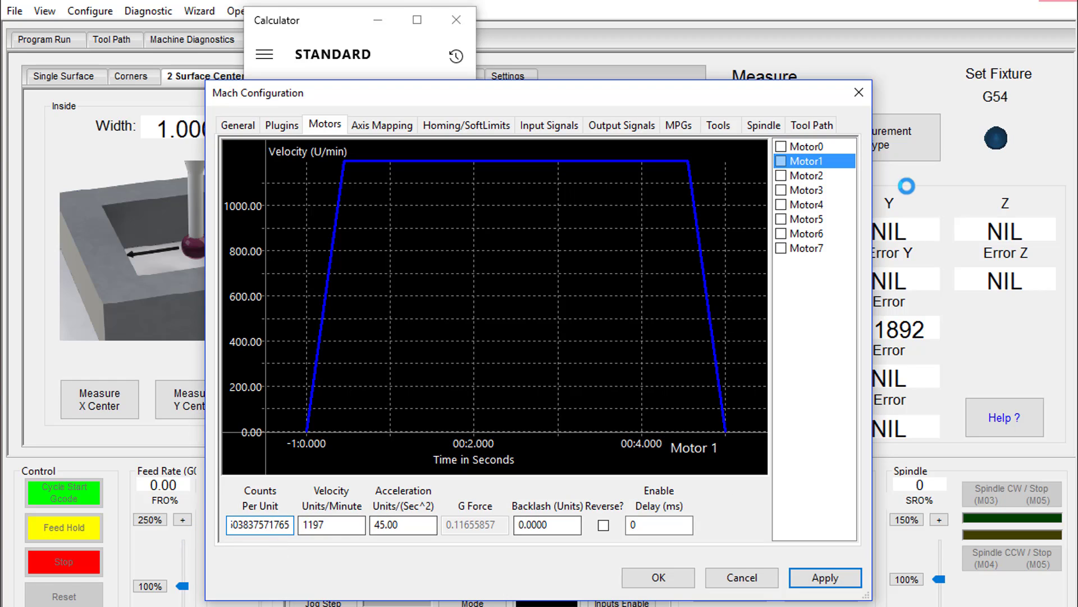
{"action": "left_click", "coordinate": [822, 576]}
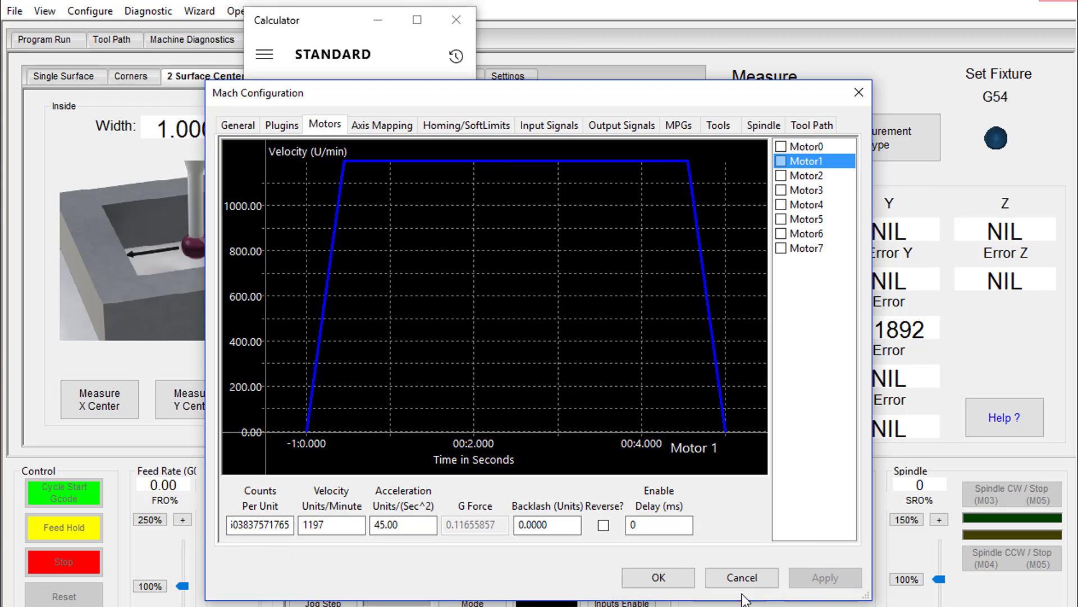
{"action": "left_click", "coordinate": [645, 578]}
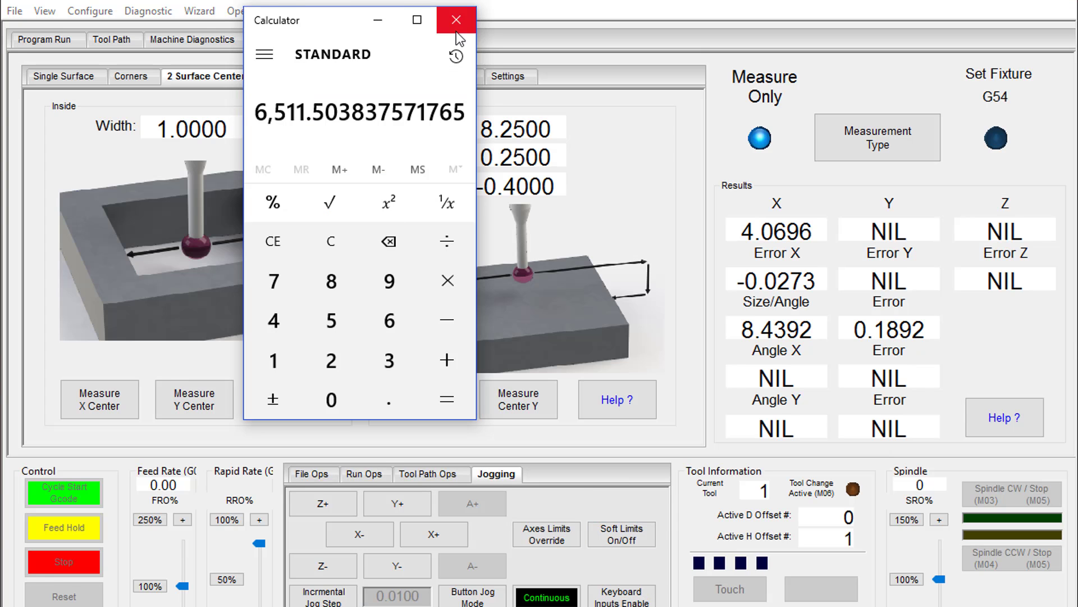
- Close Calculator and rerun Measure Center X in the Outside section
{"action": "left_click", "coordinate": [455, 28]}
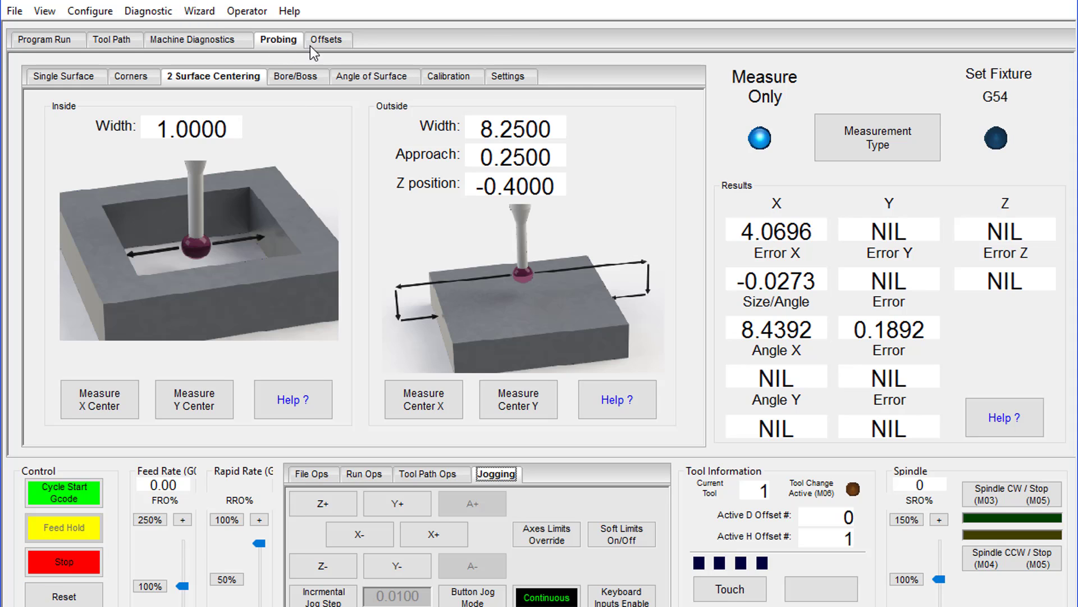
{"action": "left_click", "coordinate": [447, 417]}
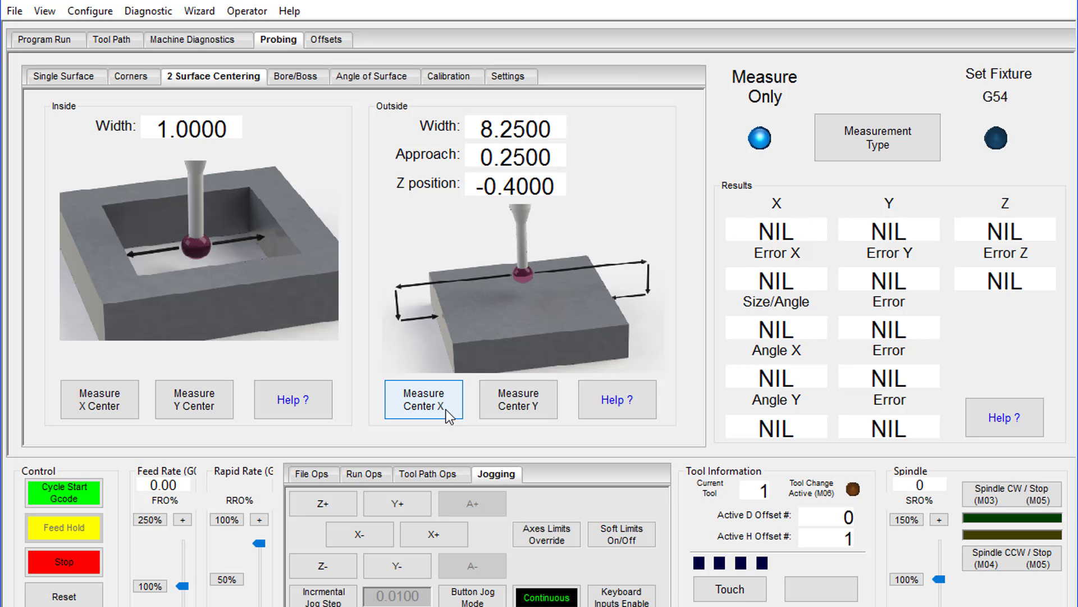